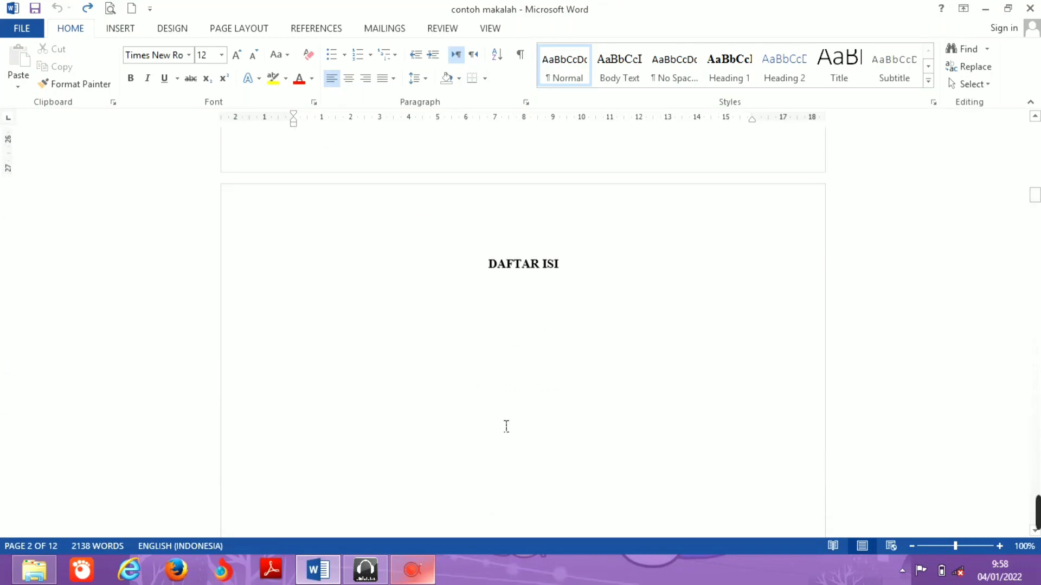
- Display the document's heading outline in the Navigation pane alongside the KATA PENGANTAR page
{"action": "left_click_drag", "start_coordinate": [1035, 194], "coordinate": [1036, 165]}
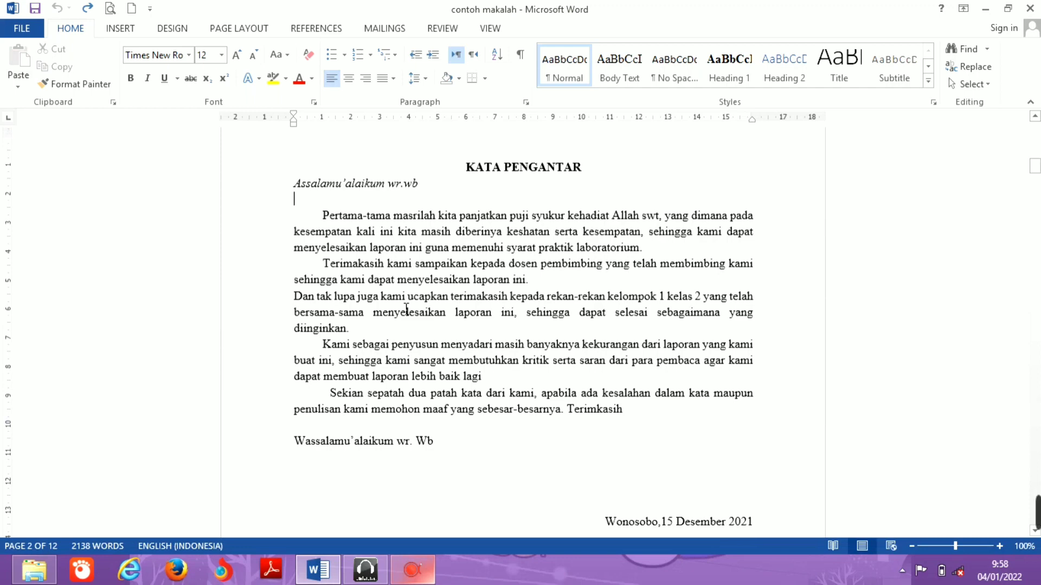
{"action": "key", "text": "ctrl+f"}
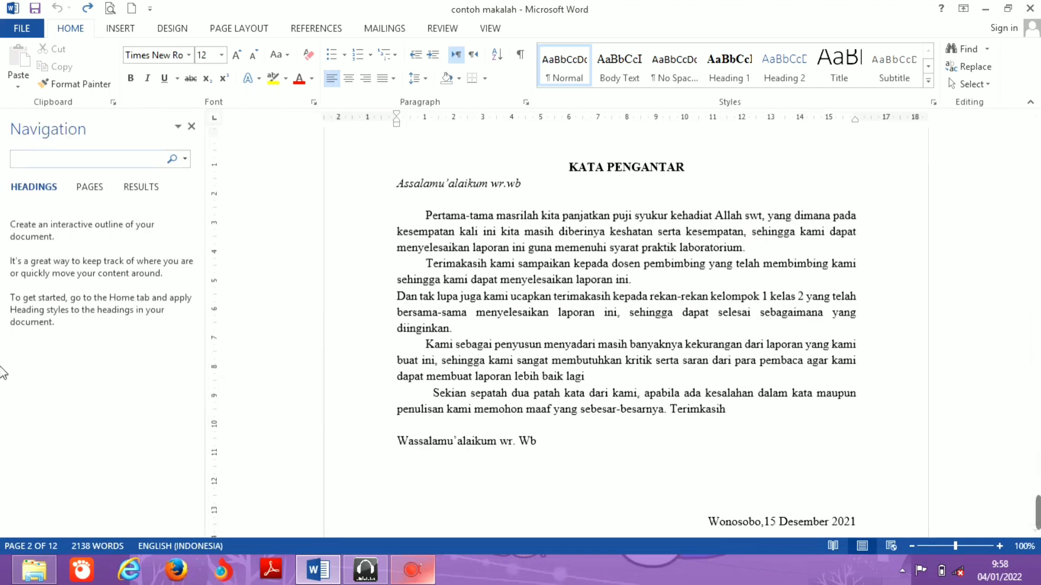
{"action": "left_click", "coordinate": [38, 192]}
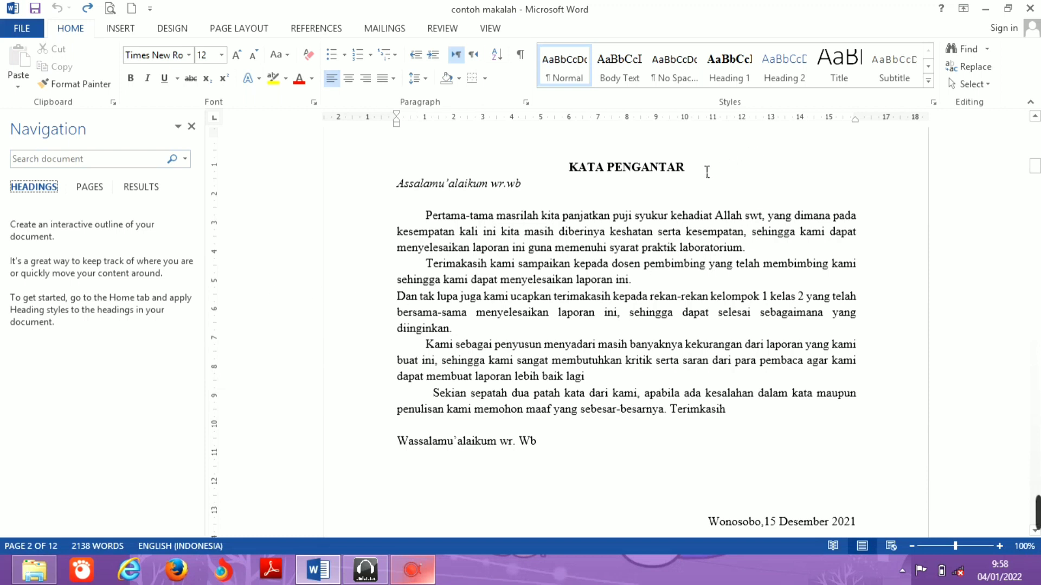
- Update the Heading 1 style to match the KATA PENGANTAR title's formatting, making that title a level 1 heading
{"action": "left_click_drag", "start_coordinate": [700, 175], "coordinate": [584, 166]}
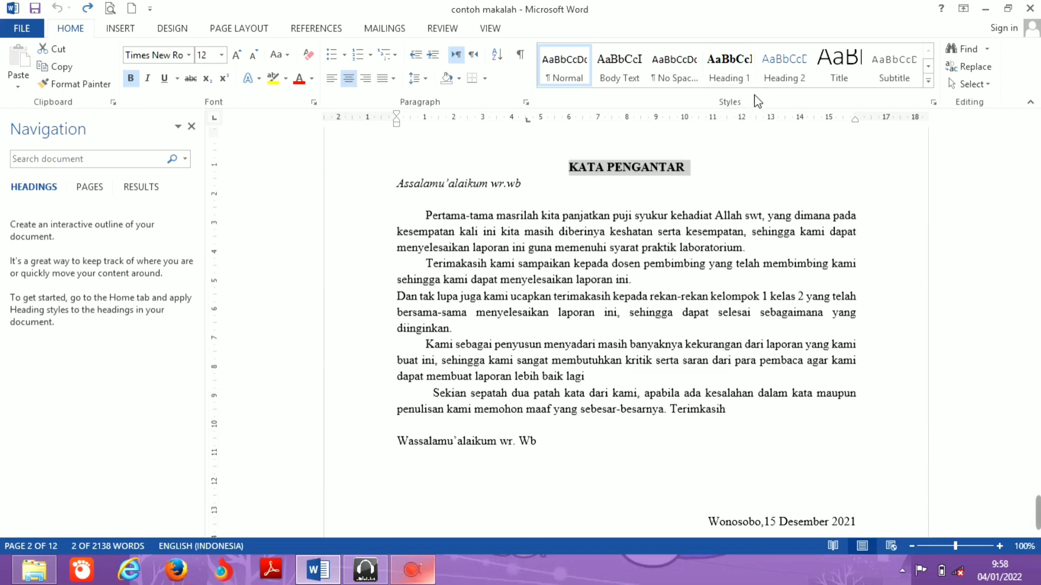
{"action": "right_click", "coordinate": [731, 70]}
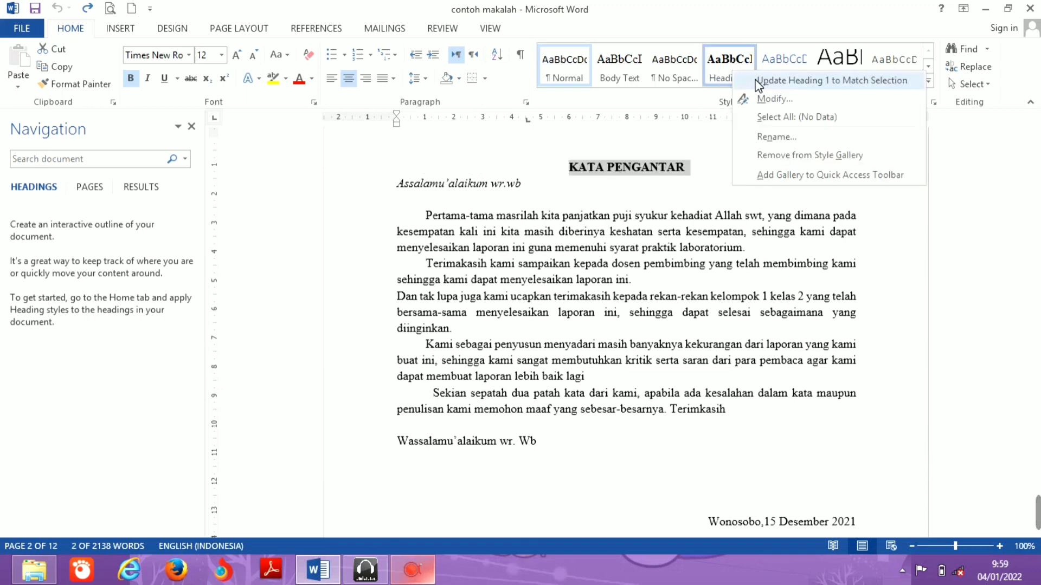
{"action": "left_click", "coordinate": [755, 81]}
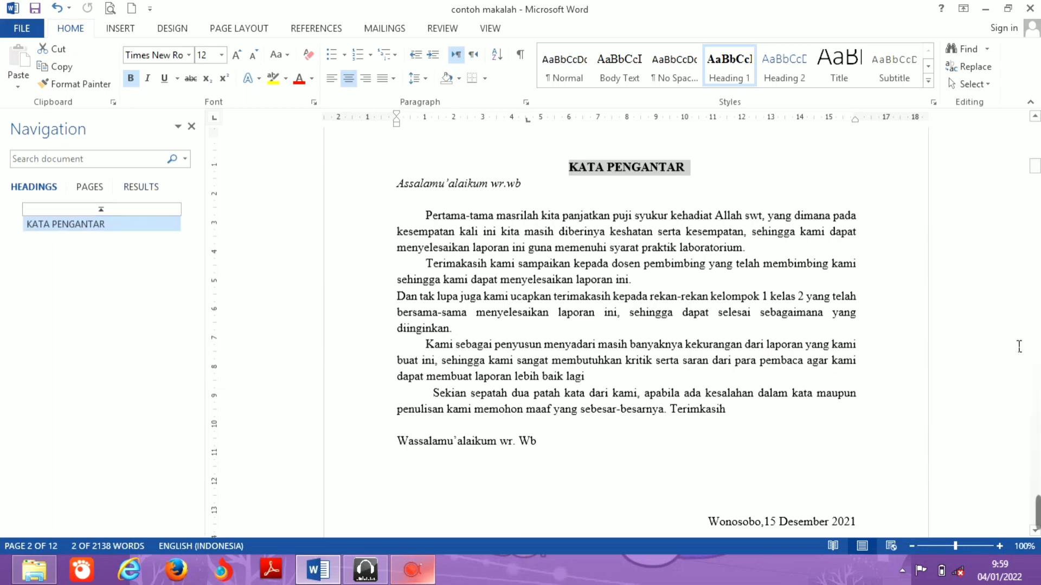
{"action": "left_click", "coordinate": [879, 262]}
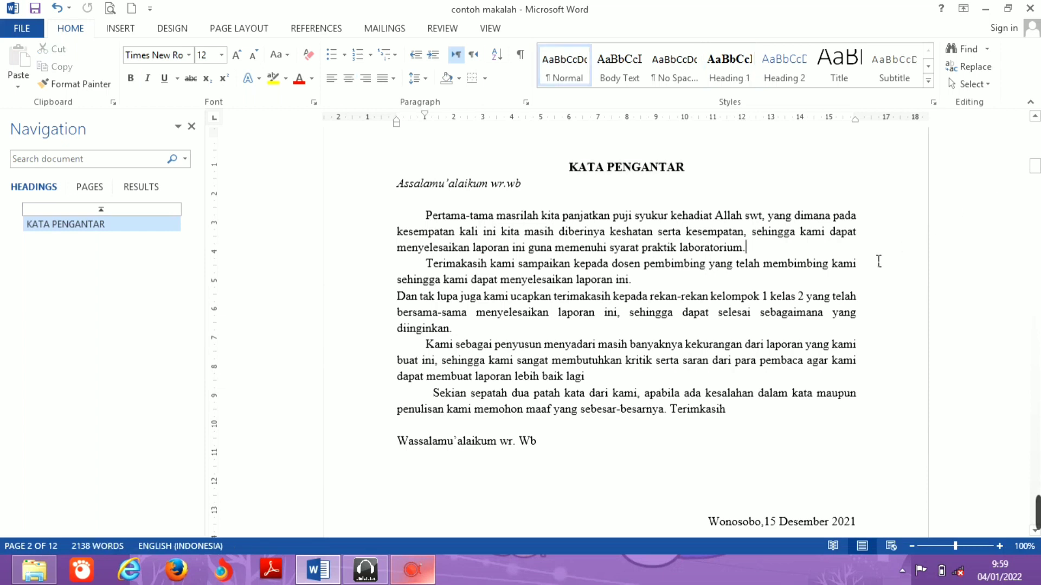
- Apply the Heading 1 style to the DAFTAR ISI title on page 3
{"action": "key", "text": "Down"}
{"action": "key", "text": "Down"}
{"action": "key", "text": "Down"}
{"action": "key", "text": "Down"}
{"action": "key", "text": "Down"}
{"action": "key", "text": "Down"}
{"action": "key", "text": "Down"}
{"action": "key", "text": "Down"}
{"action": "key", "text": "Down"}
{"action": "key", "text": "Down"}
{"action": "key", "text": "Down"}
{"action": "key", "text": "Down"}
{"action": "key", "text": "Down"}
{"action": "key", "text": "Down"}
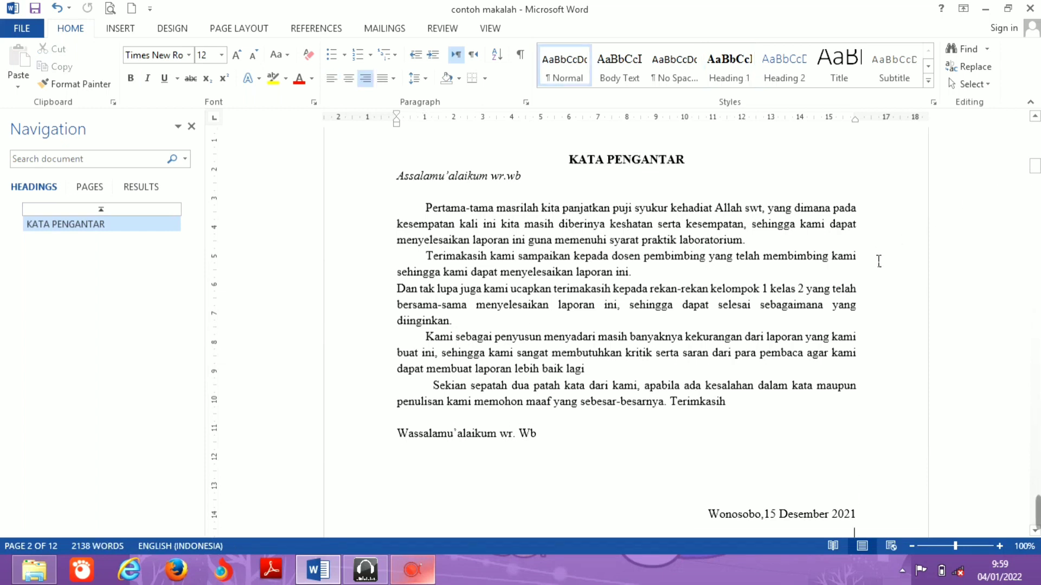
{"action": "key", "text": "Down"}
{"action": "key", "text": "Down"}
{"action": "key", "text": "Down"}
{"action": "key", "text": "Down"}
{"action": "key", "text": "Down"}
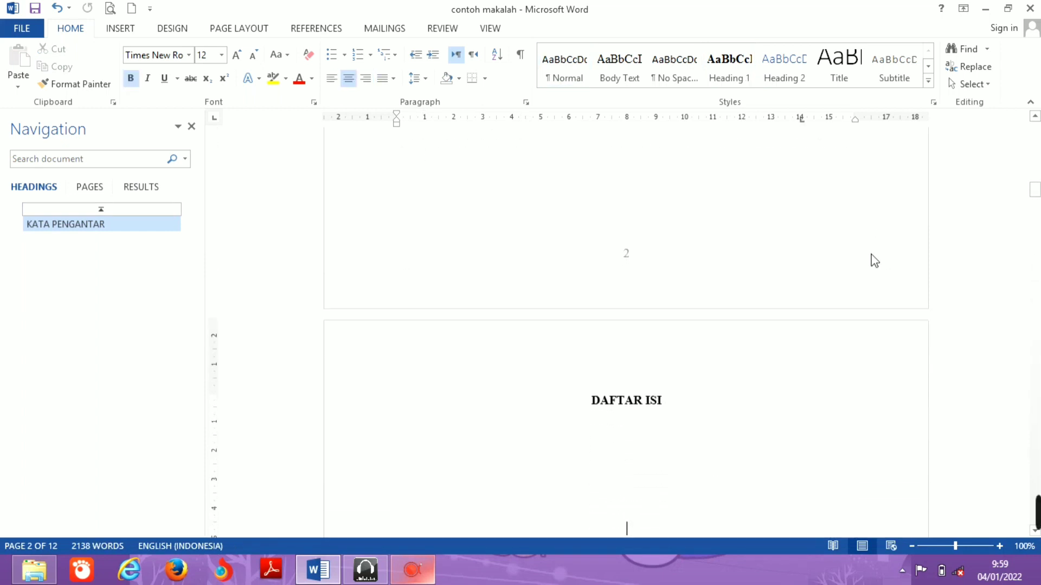
{"action": "left_click_drag", "start_coordinate": [684, 411], "coordinate": [595, 408]}
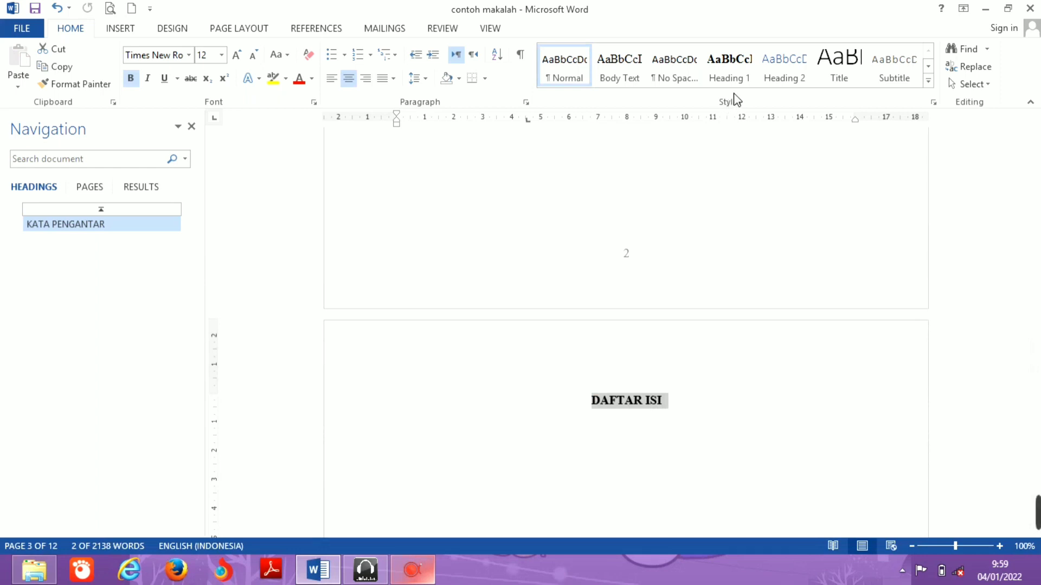
{"action": "left_click", "coordinate": [729, 70]}
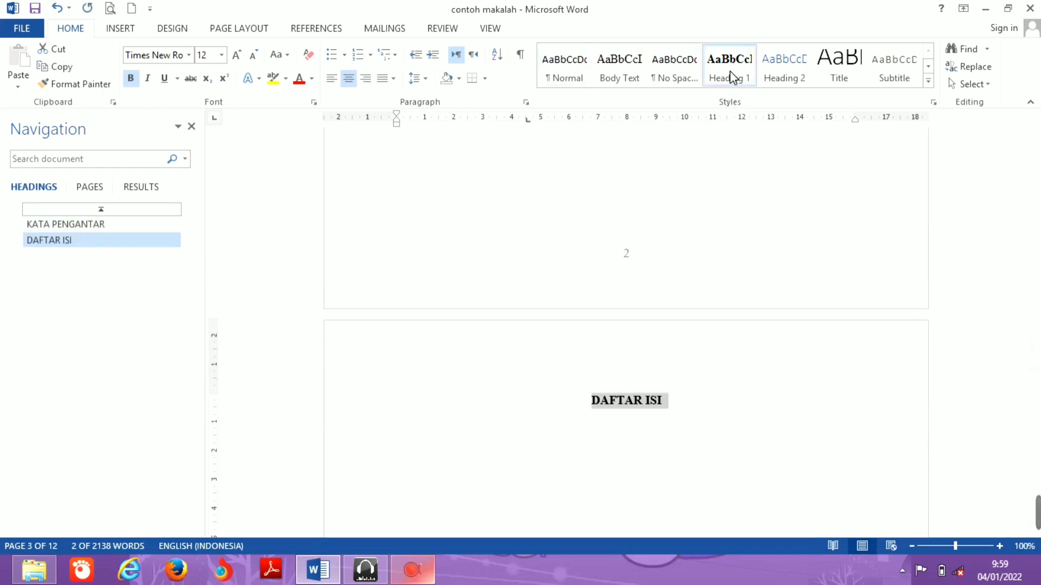
{"action": "left_click", "coordinate": [709, 416]}
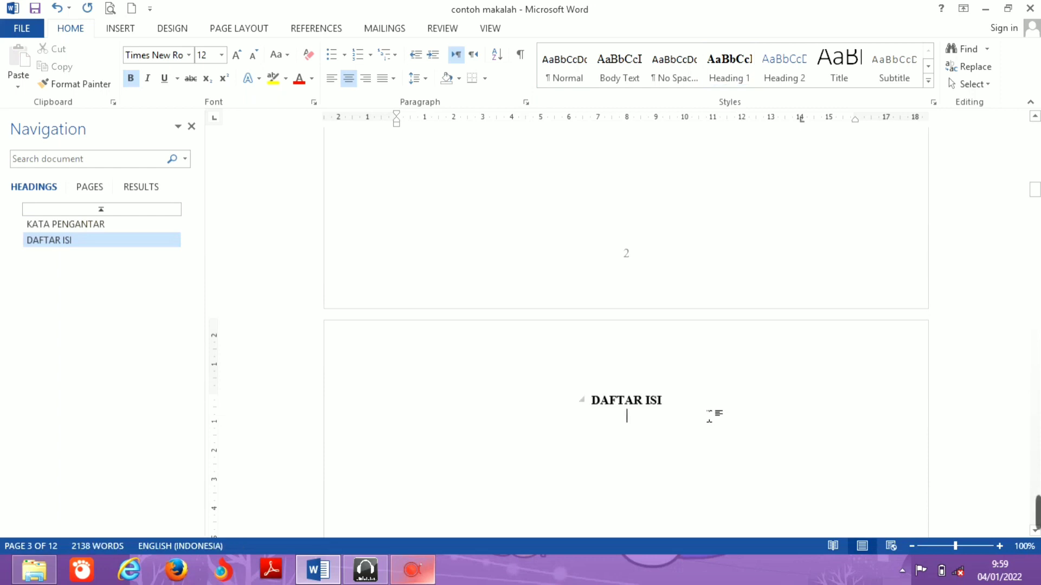
- Apply the Heading 1 style to both chapter title lines, BAB 1 and PENDAHULUAN, on page 4
{"action": "key", "text": "Return"}
{"action": "key", "text": "Return"}
{"action": "key", "text": "Return"}
{"action": "key", "text": "Return"}
{"action": "key", "text": "Return"}
{"action": "key", "text": "Return"}
{"action": "key", "text": "Return"}
{"action": "key", "text": "Return"}
{"action": "key", "text": "Return"}
{"action": "key", "text": "Return"}
{"action": "key", "text": "Return"}
{"action": "key", "text": "Return"}
{"action": "key", "text": "Return"}
{"action": "key", "text": "Return"}
{"action": "key", "text": "Return"}
{"action": "key", "text": "Return"}
{"action": "key", "text": "Return"}
{"action": "key", "text": "Return"}
{"action": "key", "text": "Return"}
{"action": "key", "text": "Return"}
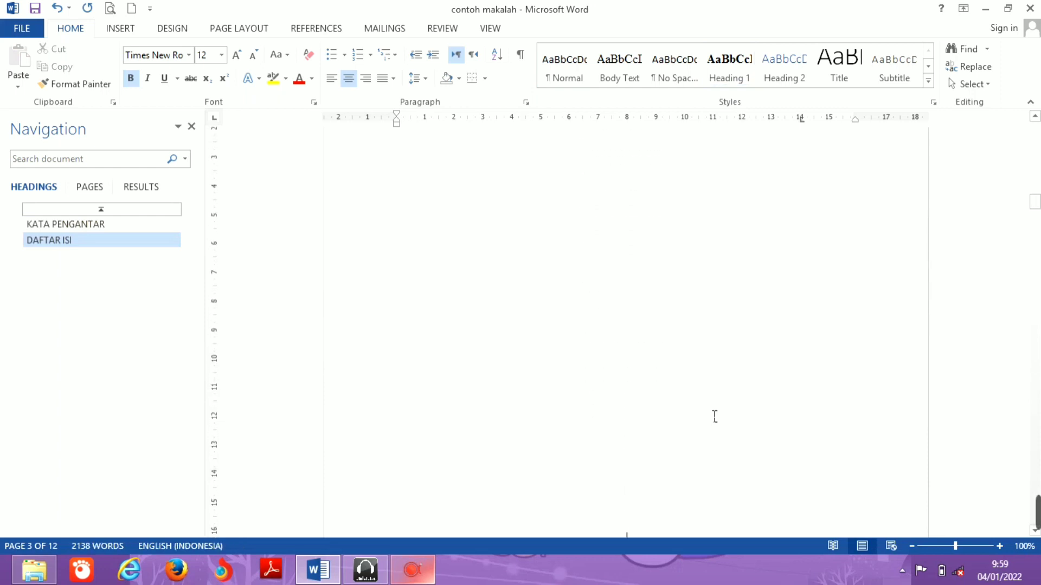
{"action": "key", "text": "Down"}
{"action": "key", "text": "Down"}
{"action": "key", "text": "Down"}
{"action": "key", "text": "Down"}
{"action": "key", "text": "Down"}
{"action": "key", "text": "Down"}
{"action": "key", "text": "Down"}
{"action": "key", "text": "Down"}
{"action": "key", "text": "Down"}
{"action": "key", "text": "Down"}
{"action": "key", "text": "Down"}
{"action": "key", "text": "Down"}
{"action": "key", "text": "Down"}
{"action": "key", "text": "Down"}
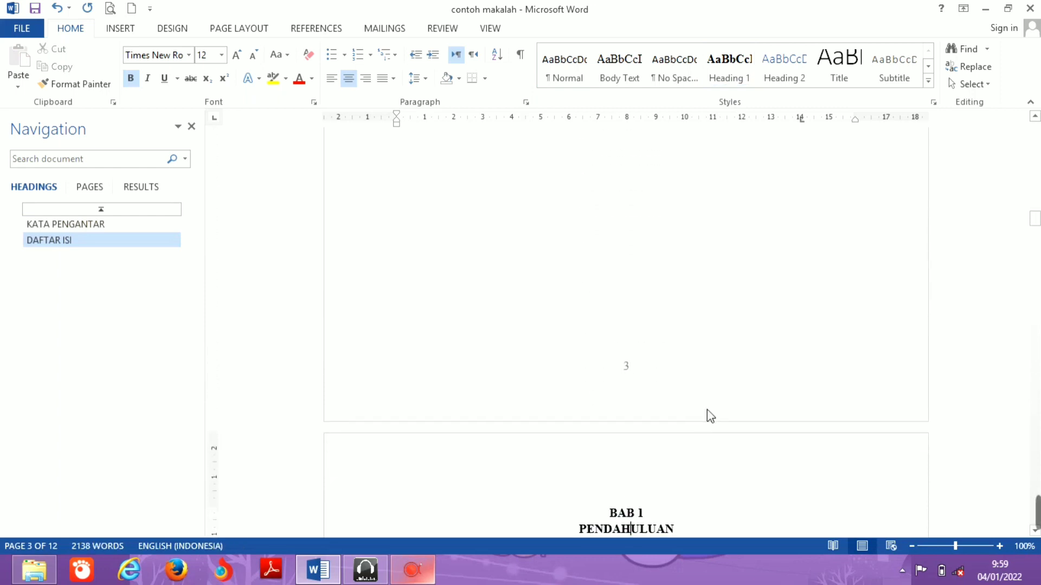
{"action": "key", "text": "Down"}
{"action": "key", "text": "Down"}
{"action": "key", "text": "Down"}
{"action": "key", "text": "Down"}
{"action": "key", "text": "Down"}
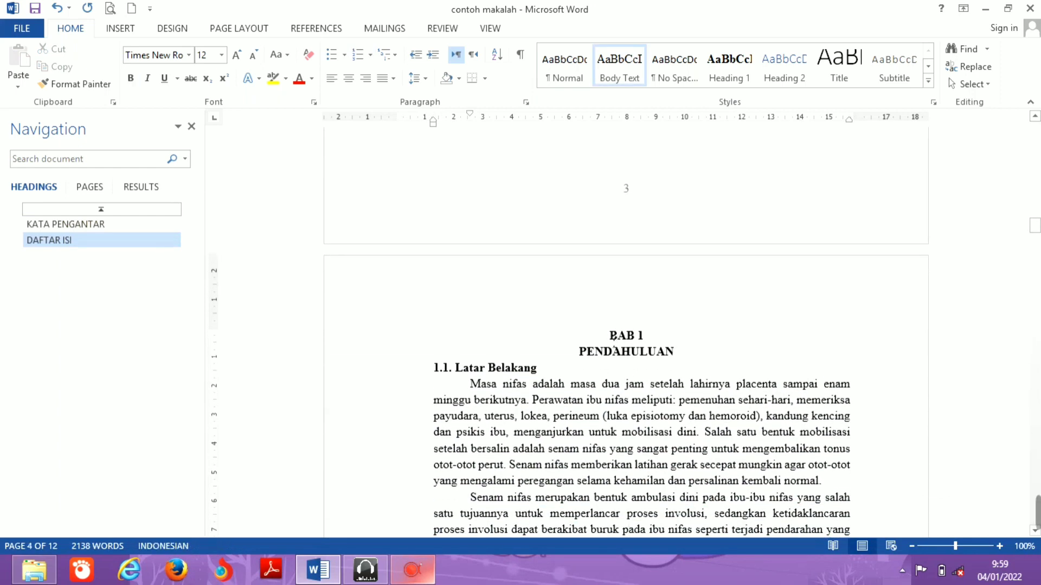
{"action": "left_click_drag", "start_coordinate": [609, 335], "coordinate": [673, 352]}
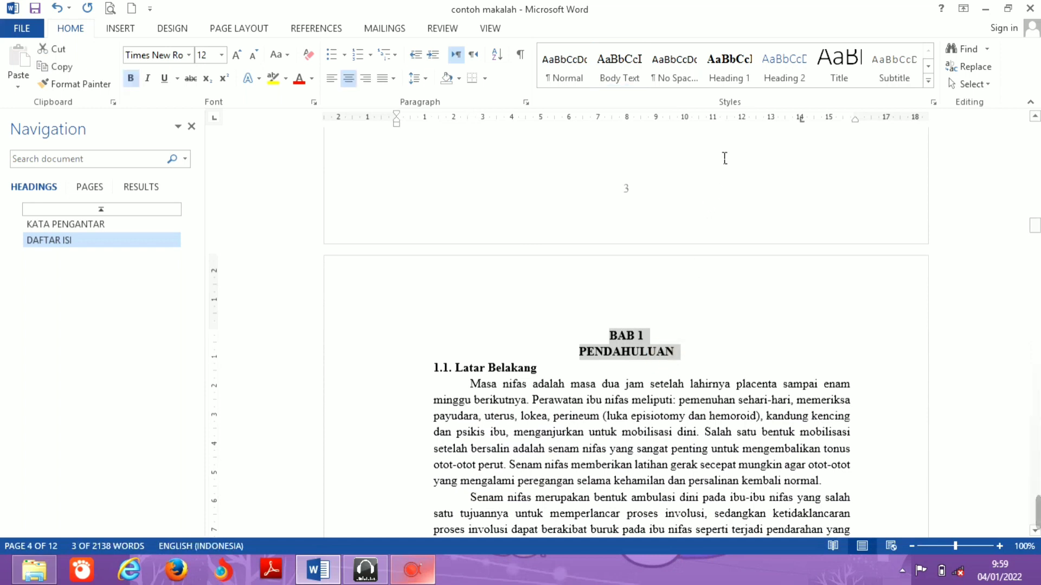
{"action": "left_click", "coordinate": [727, 70]}
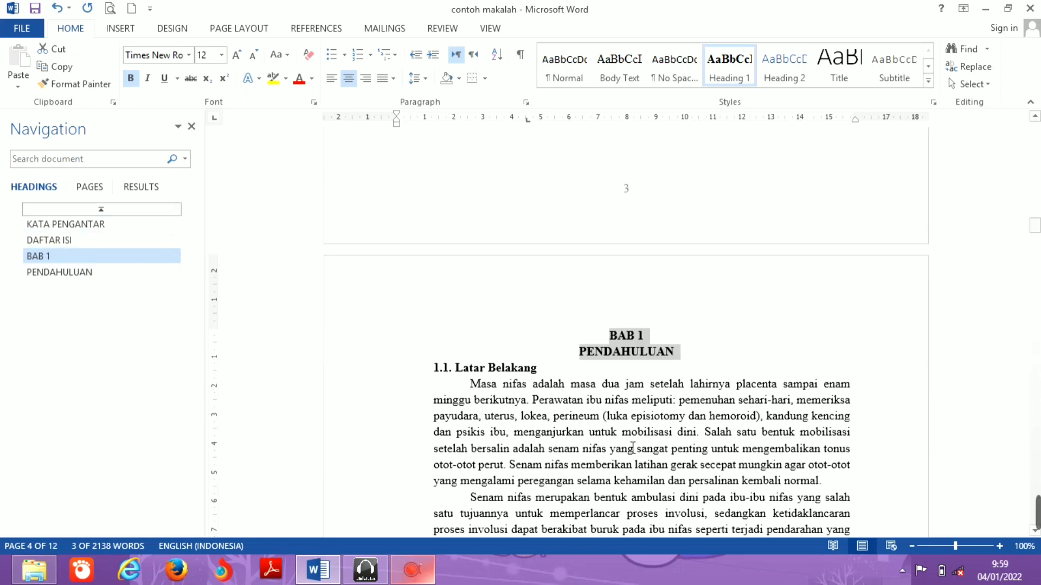
- Update the Heading 2 style to match the numbered subheading 1.1. Latar Belakang, making it a level 2 heading
{"action": "key", "text": "Down"}
{"action": "key", "text": "Down"}
{"action": "key", "text": "Down"}
{"action": "key", "text": "Down"}
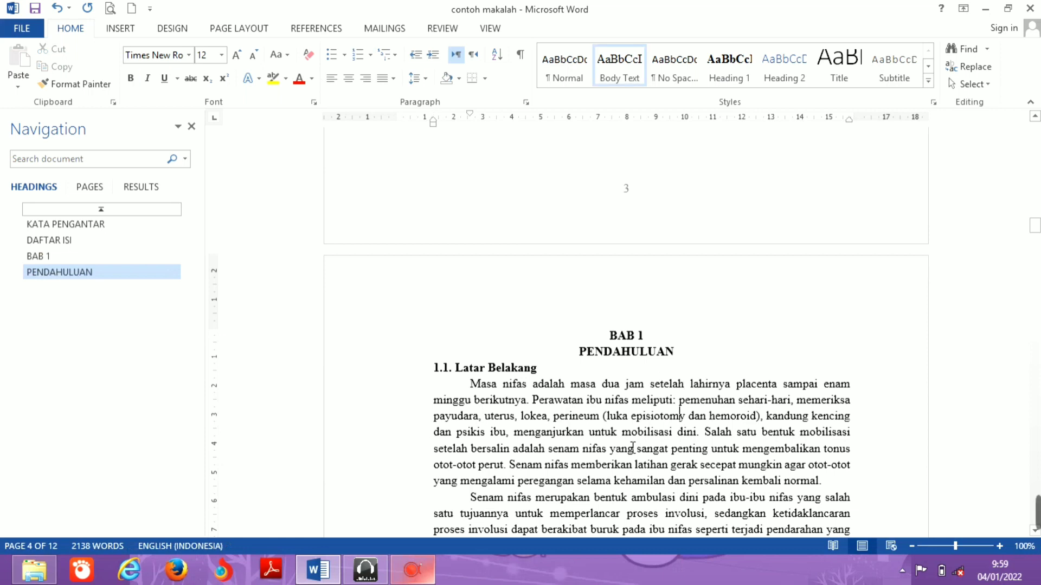
{"action": "scroll", "coordinate": [633, 448], "scroll_direction": "down", "scroll_amount": 3}
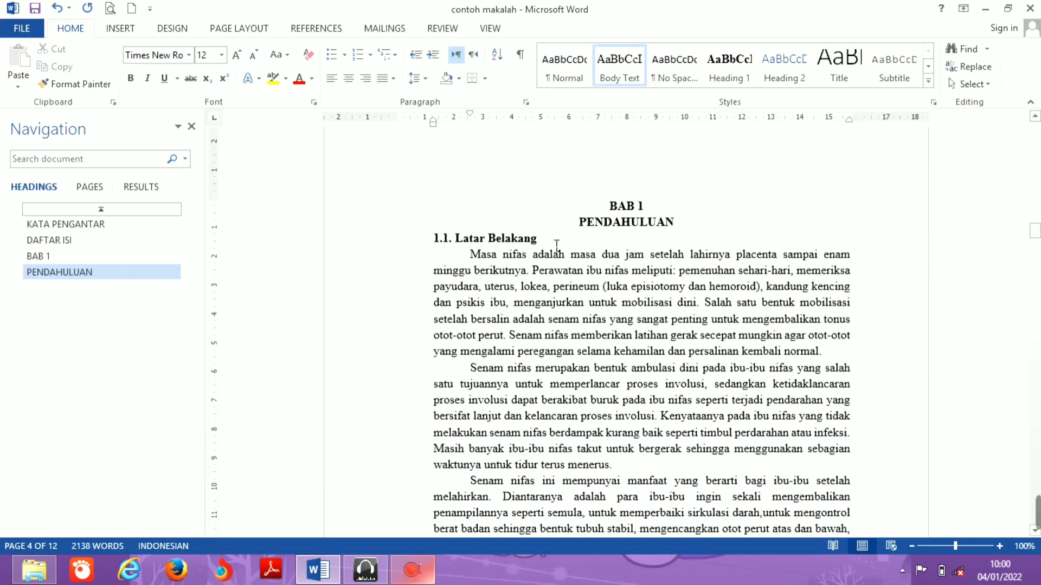
{"action": "left_click_drag", "start_coordinate": [553, 243], "coordinate": [457, 233]}
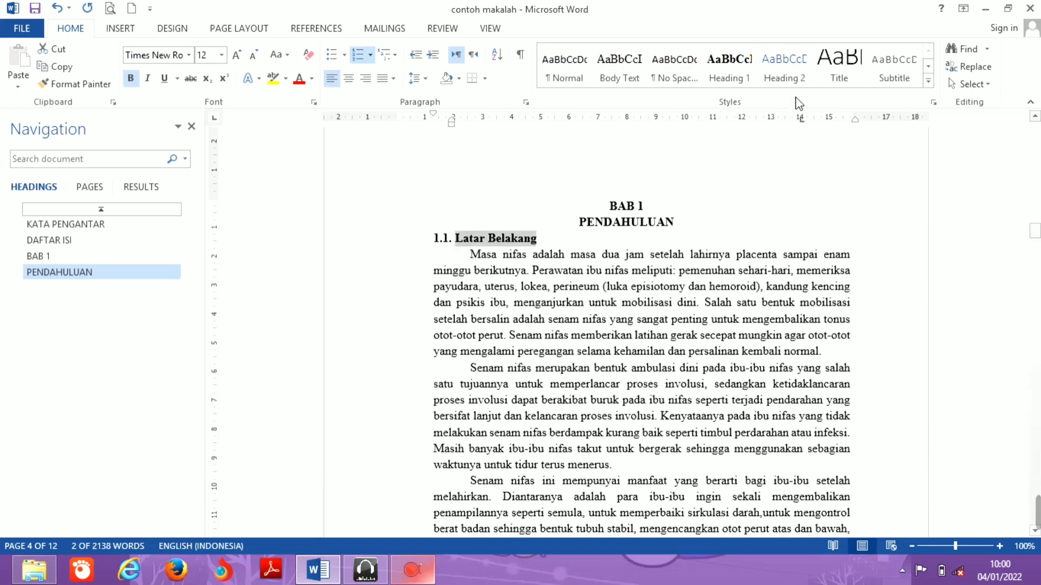
{"action": "left_click", "coordinate": [783, 81]}
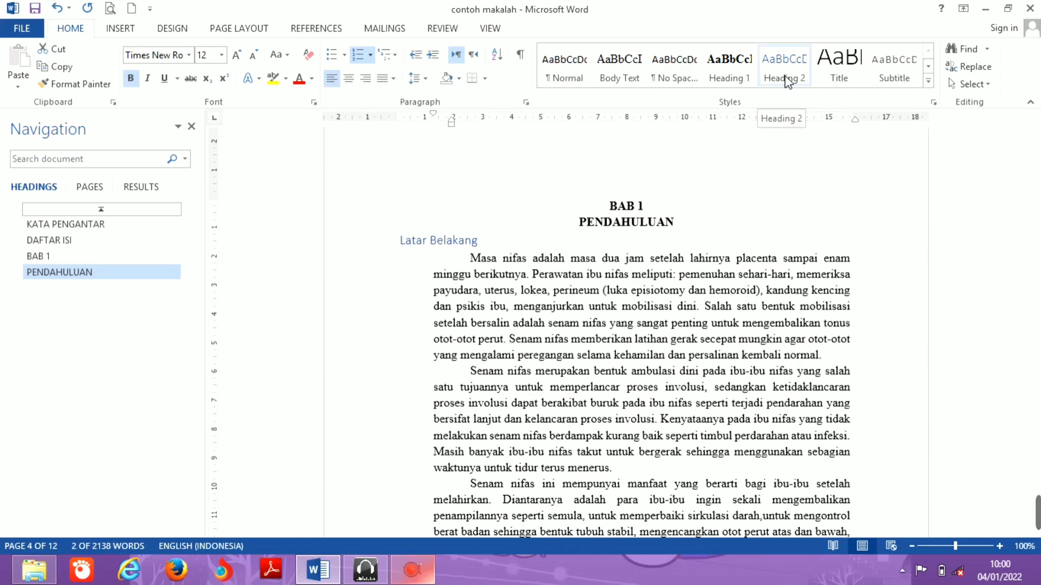
{"action": "right_click", "coordinate": [787, 81]}
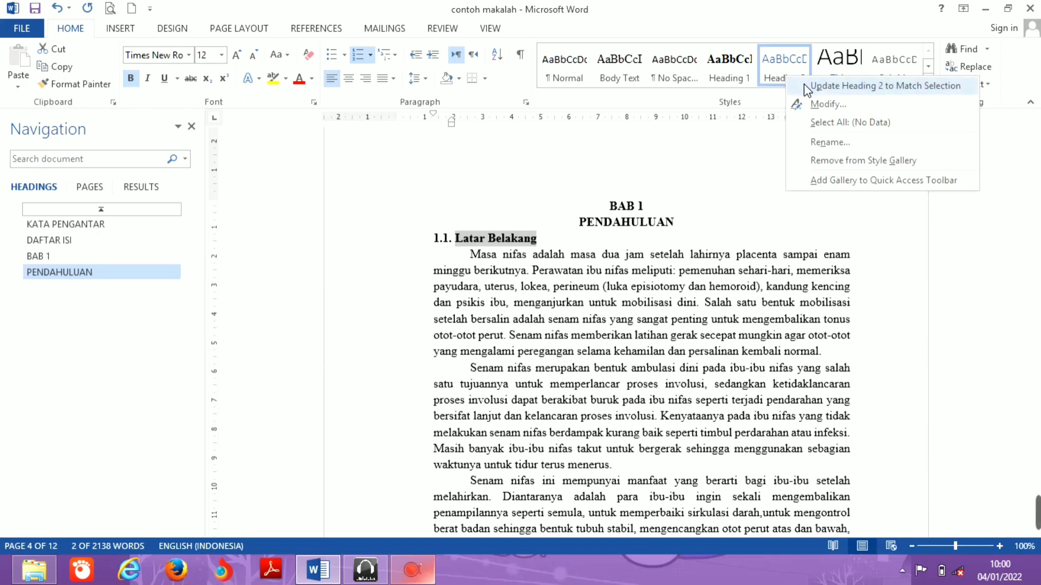
{"action": "left_click", "coordinate": [804, 87]}
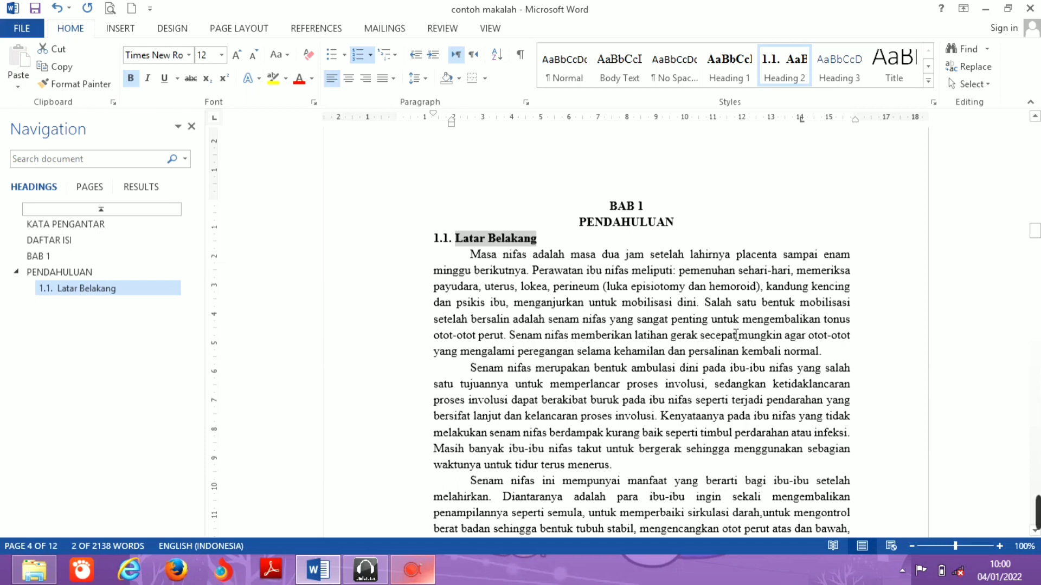
{"action": "left_click", "coordinate": [727, 367]}
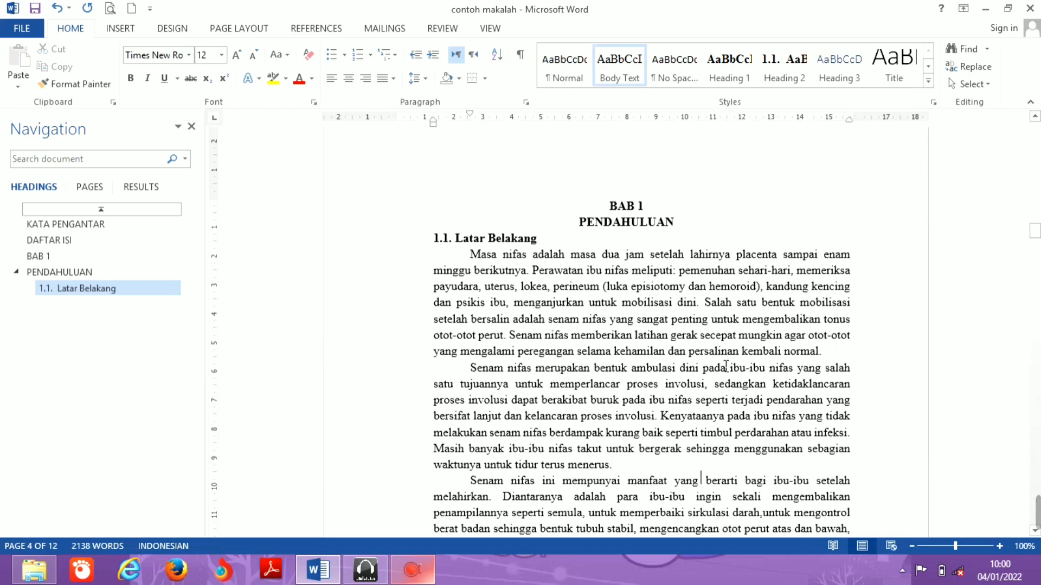
- Apply the Heading 2 style to the subheading 1.2. Rumusan Masalah
{"action": "key", "text": "Down"}
{"action": "key", "text": "Down"}
{"action": "key", "text": "Down"}
{"action": "key", "text": "Down"}
{"action": "key", "text": "Down"}
{"action": "key", "text": "Down"}
{"action": "key", "text": "Down"}
{"action": "key", "text": "Down"}
{"action": "key", "text": "Down"}
{"action": "key", "text": "Down"}
{"action": "key", "text": "Down"}
{"action": "key", "text": "Down"}
{"action": "key", "text": "Down"}
{"action": "key", "text": "Down"}
{"action": "key", "text": "Down"}
{"action": "key", "text": "Down"}
{"action": "key", "text": "Down"}
{"action": "key", "text": "Down"}
{"action": "key", "text": "Down"}
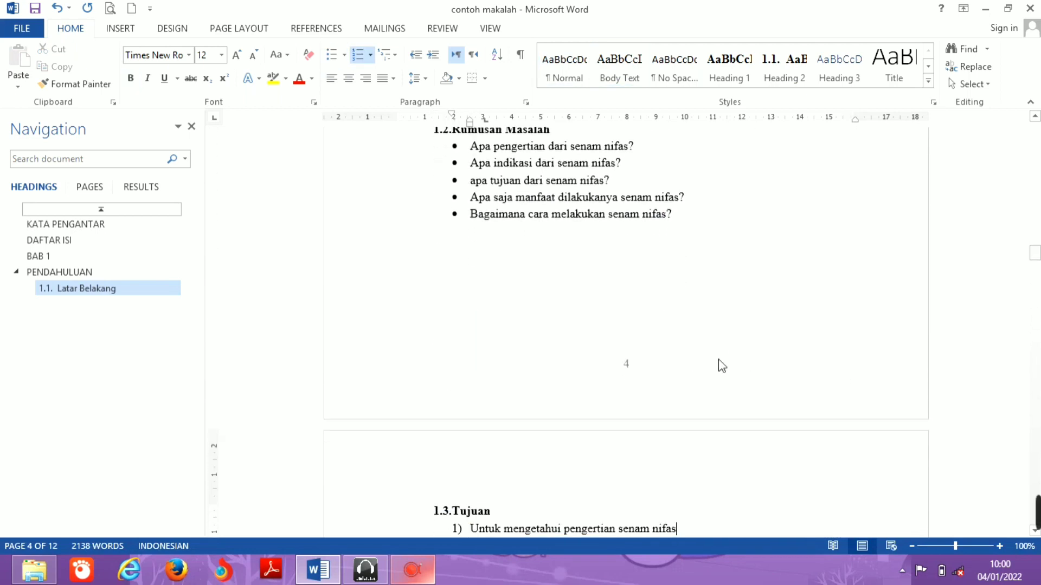
{"action": "left_click", "coordinate": [631, 194]}
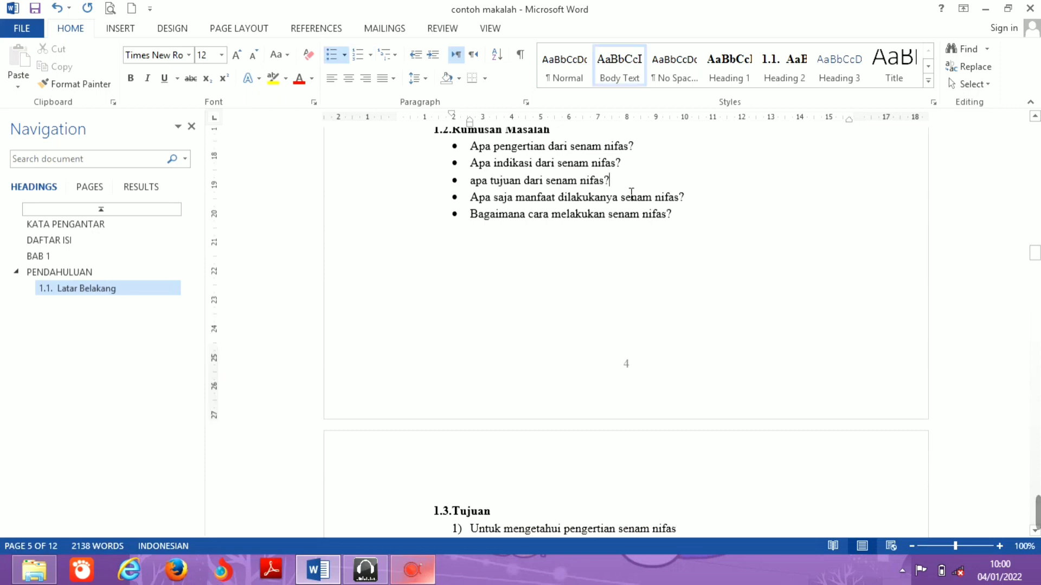
{"action": "key", "text": "Up"}
{"action": "key", "text": "Up"}
{"action": "key", "text": "Up"}
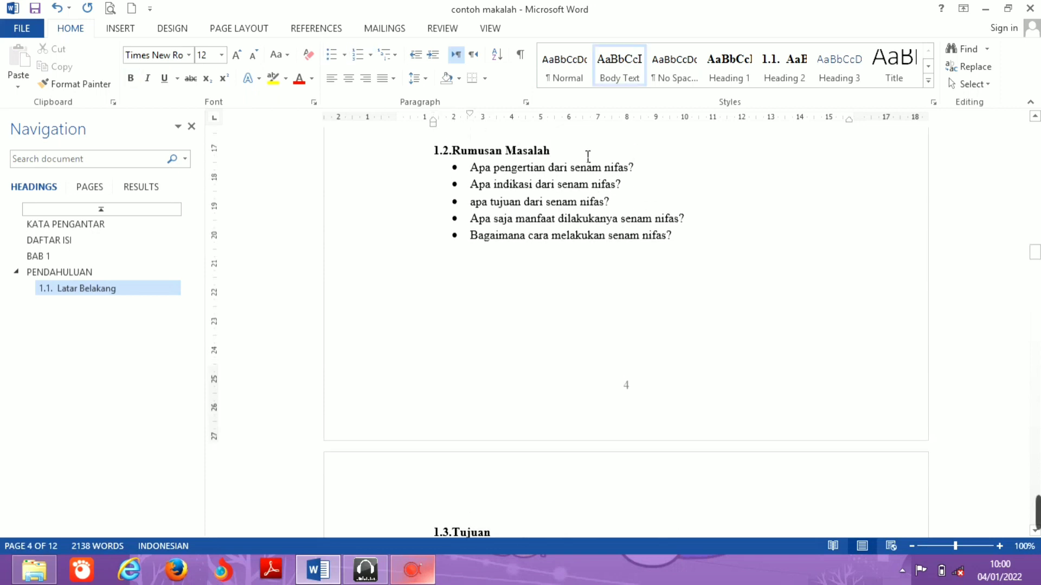
{"action": "left_click_drag", "start_coordinate": [548, 152], "coordinate": [471, 154]}
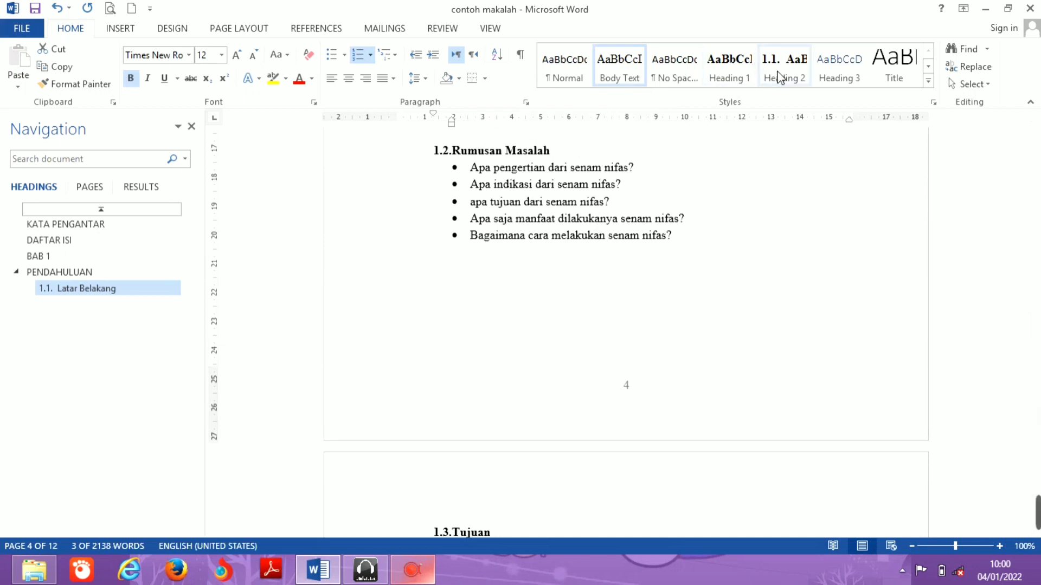
{"action": "left_click", "coordinate": [779, 78]}
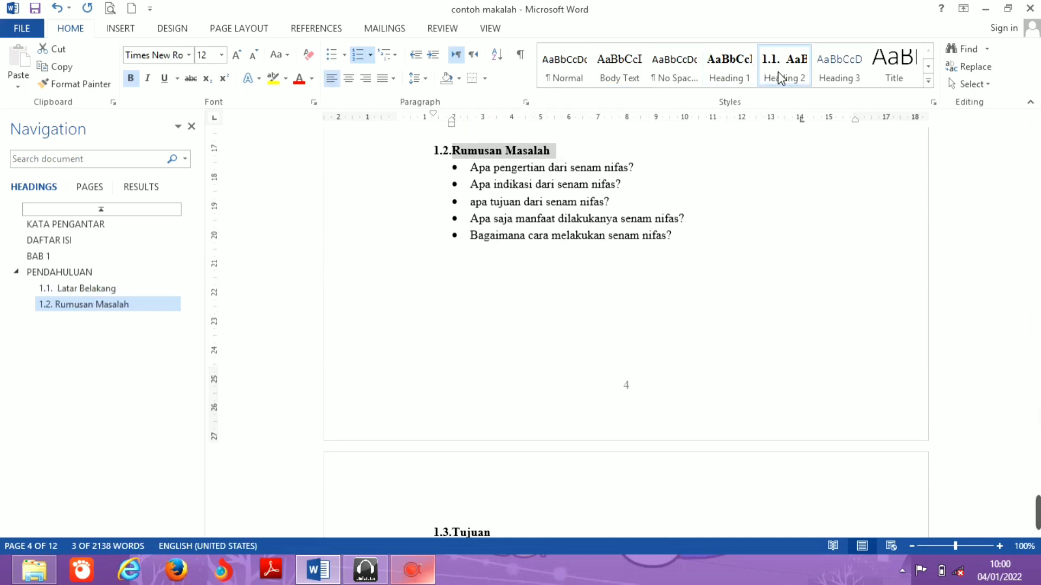
- Apply the Heading 2 style to the subheading 1.3. Tujuan on page 5
{"action": "key", "text": "Down"}
{"action": "key", "text": "Down"}
{"action": "key", "text": "Down"}
{"action": "key", "text": "Down"}
{"action": "key", "text": "Down"}
{"action": "key", "text": "Down"}
{"action": "key", "text": "Down"}
{"action": "key", "text": "Down"}
{"action": "key", "text": "Down"}
{"action": "key", "text": "Down"}
{"action": "key", "text": "Down"}
{"action": "key", "text": "Down"}
{"action": "key", "text": "Down"}
{"action": "key", "text": "Down"}
{"action": "key", "text": "Down"}
{"action": "key", "text": "Down"}
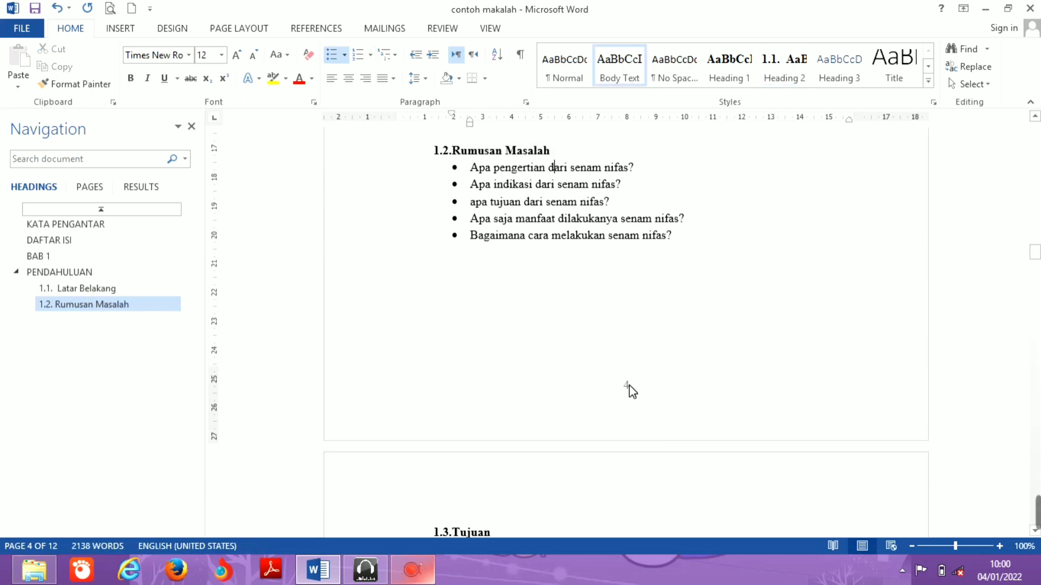
{"action": "left_click", "coordinate": [499, 375]}
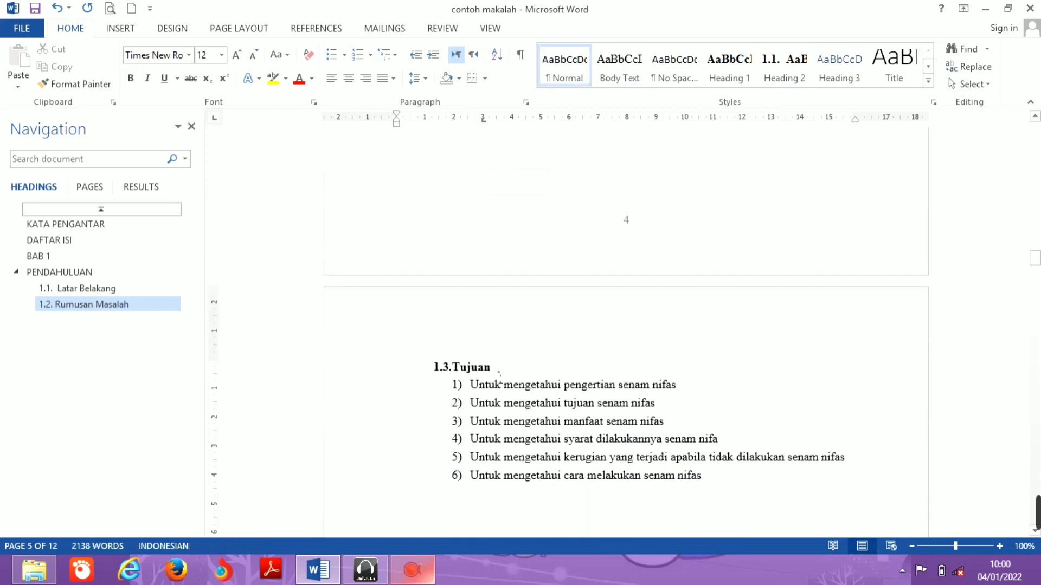
{"action": "left_click_drag", "start_coordinate": [504, 372], "coordinate": [453, 370]}
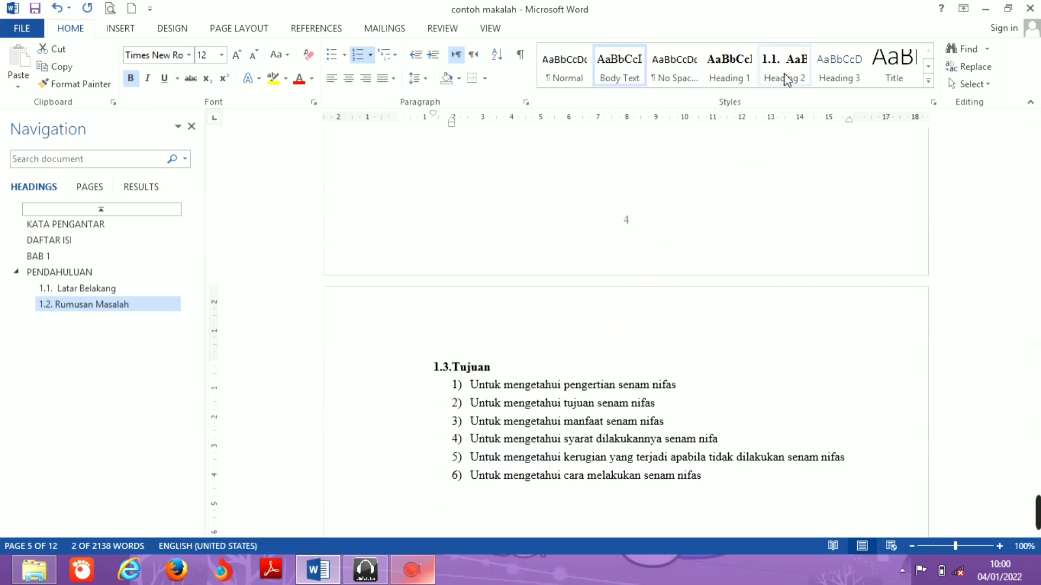
{"action": "left_click", "coordinate": [788, 76]}
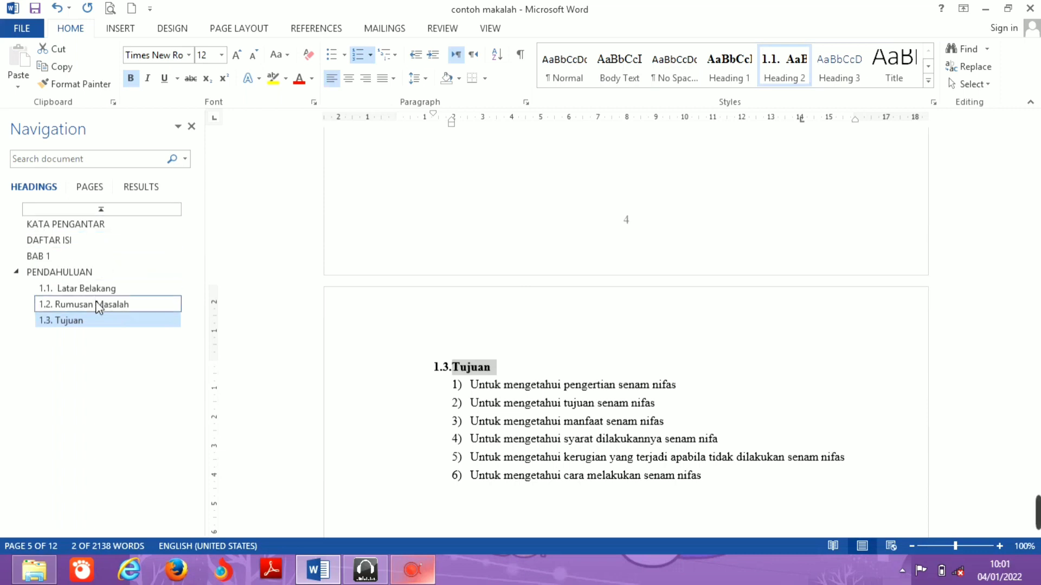
{"action": "left_click", "coordinate": [595, 439]}
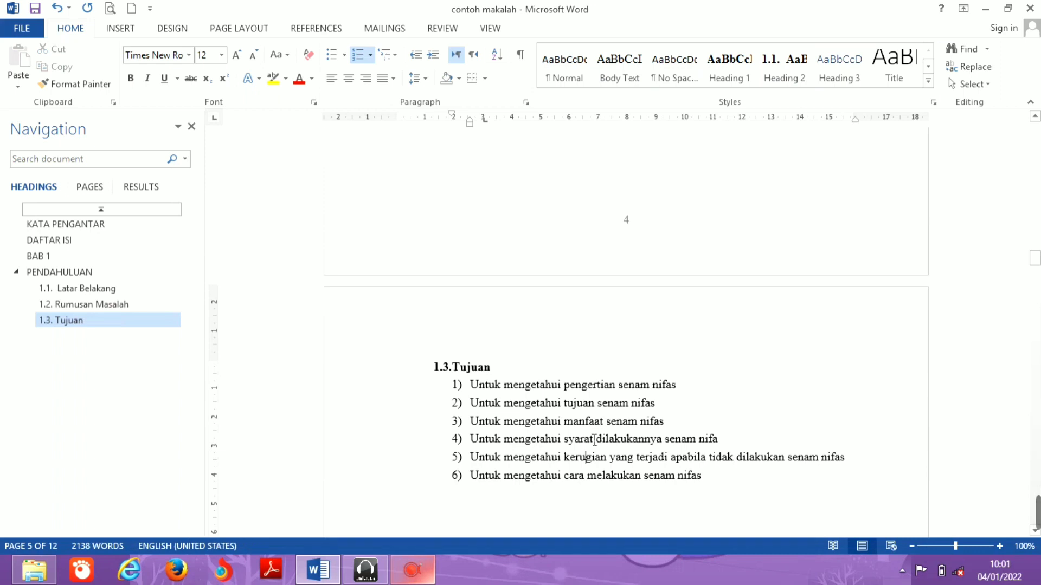
{"action": "scroll", "coordinate": [594, 440], "scroll_direction": "down", "scroll_amount": 4}
{"action": "scroll", "coordinate": [595, 441], "scroll_direction": "down", "scroll_amount": 9}
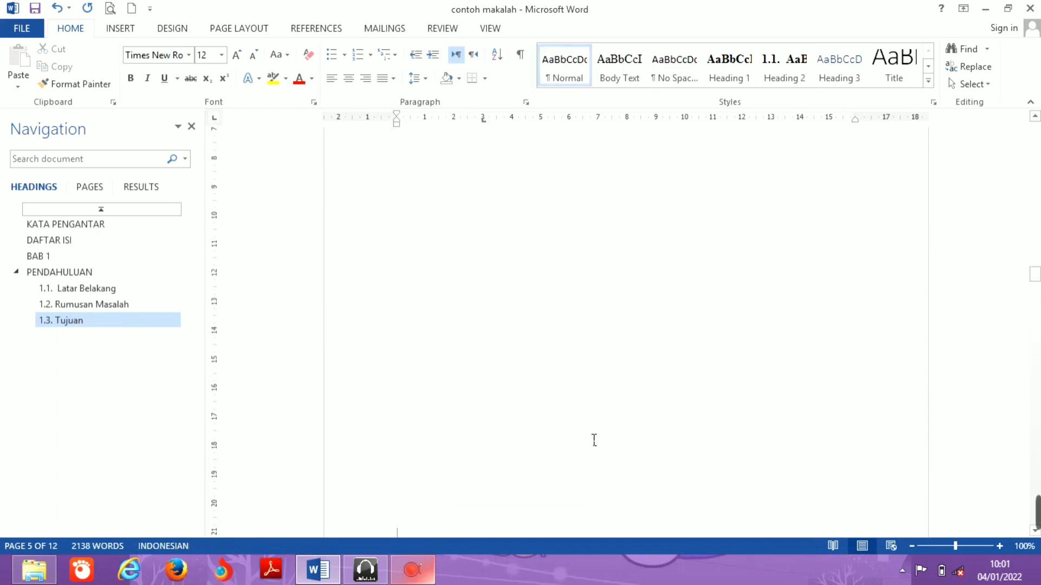
- Apply the Heading 1 style to both chapter title lines, BAB II and PEMBAHASAN, on page 6
{"action": "scroll", "coordinate": [594, 440], "scroll_direction": "down", "scroll_amount": 3}
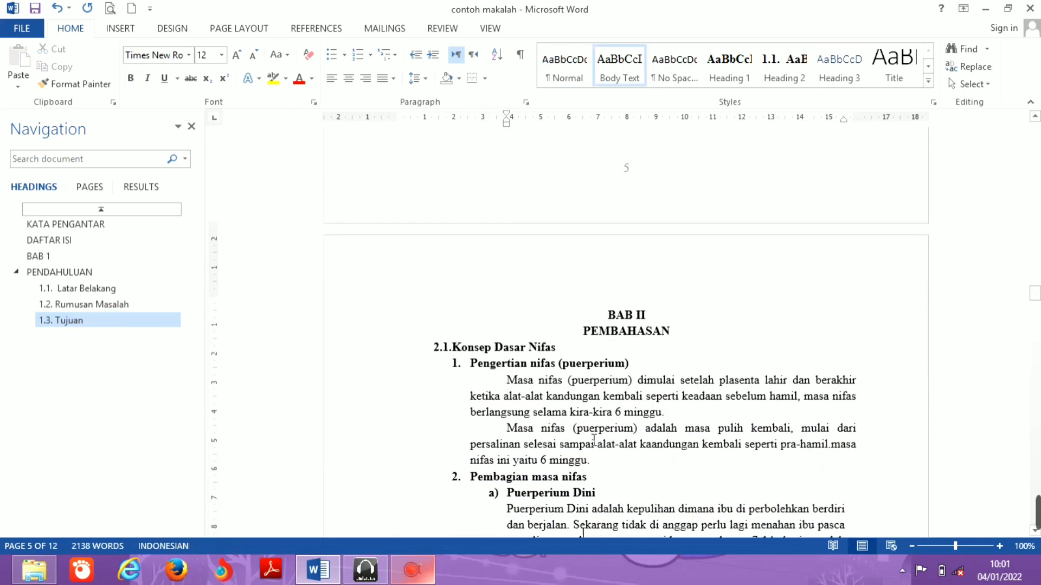
{"action": "scroll", "coordinate": [595, 440], "scroll_direction": "down", "scroll_amount": 1}
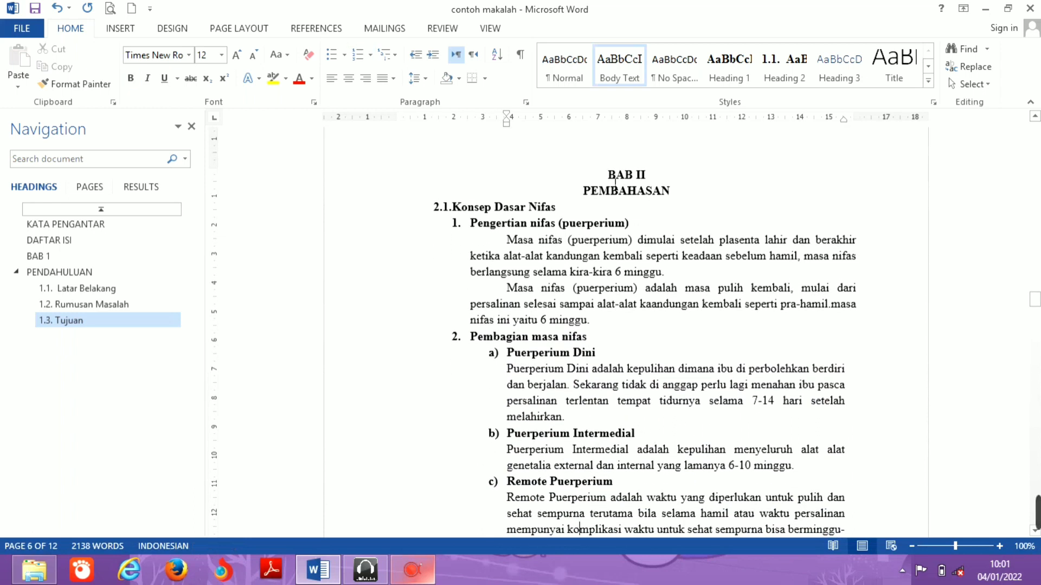
{"action": "left_click_drag", "start_coordinate": [613, 181], "coordinate": [669, 201]}
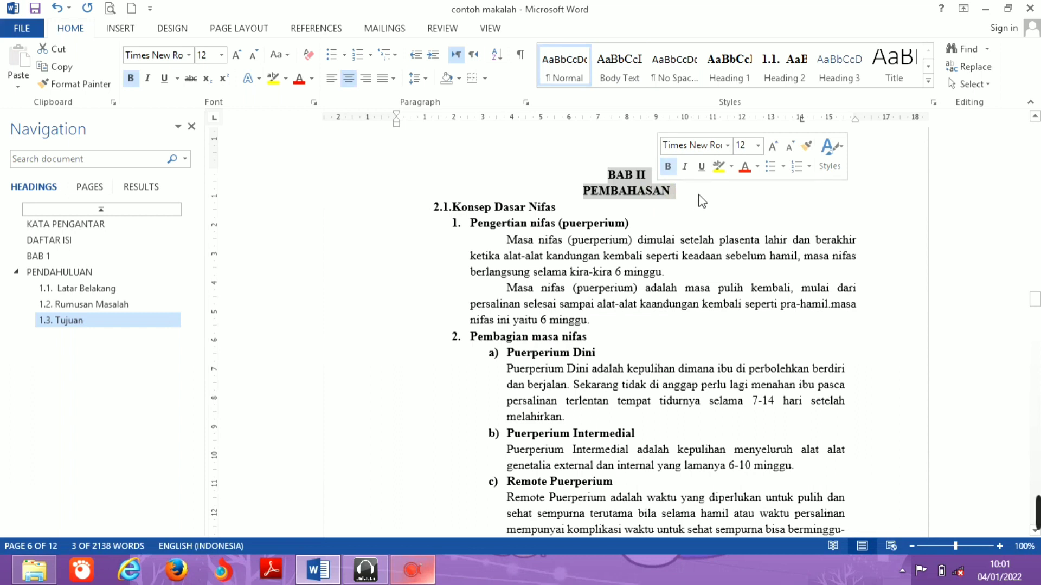
{"action": "left_click", "coordinate": [737, 82]}
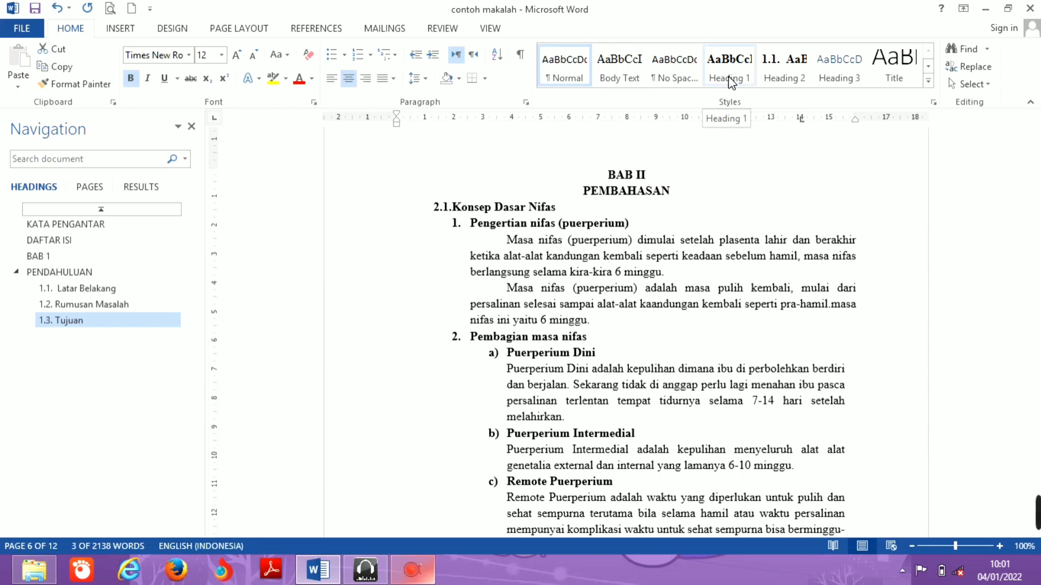
{"action": "left_click", "coordinate": [732, 81]}
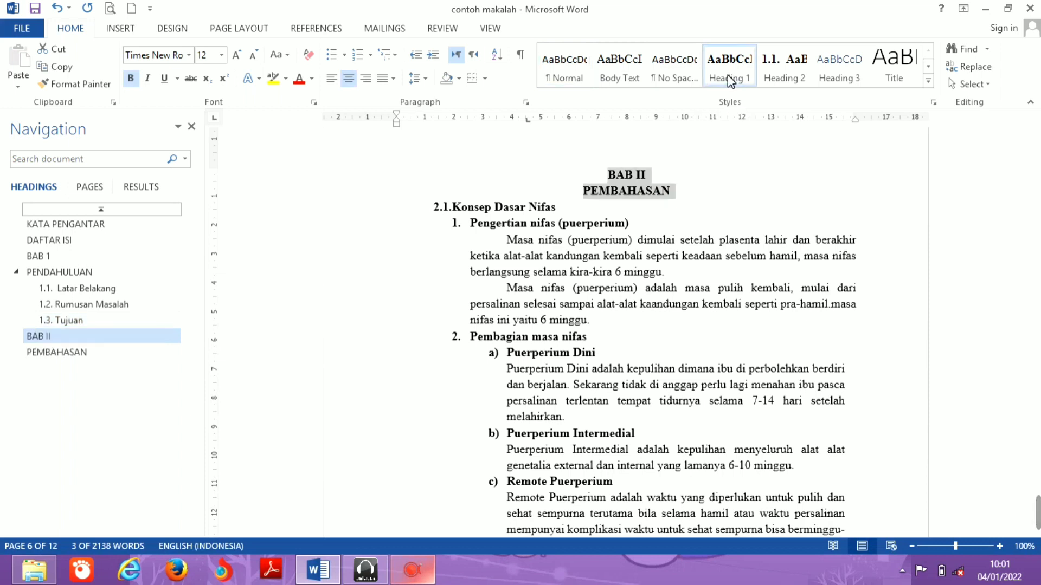
- Start a new style named sub bab 2 from the formatting of subheading 2.1. Konsep Dasar Nifas and open its full settings
{"action": "left_click", "coordinate": [569, 215]}
{"action": "left_click_drag", "start_coordinate": [571, 216], "coordinate": [482, 211]}
{"action": "triple_click", "coordinate": [483, 210]}
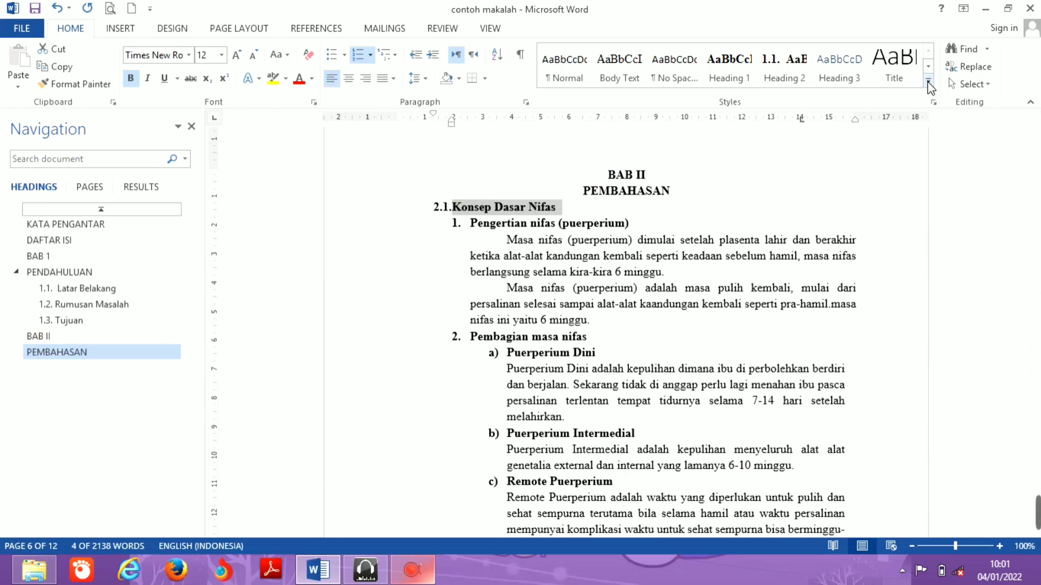
{"action": "left_click", "coordinate": [928, 81]}
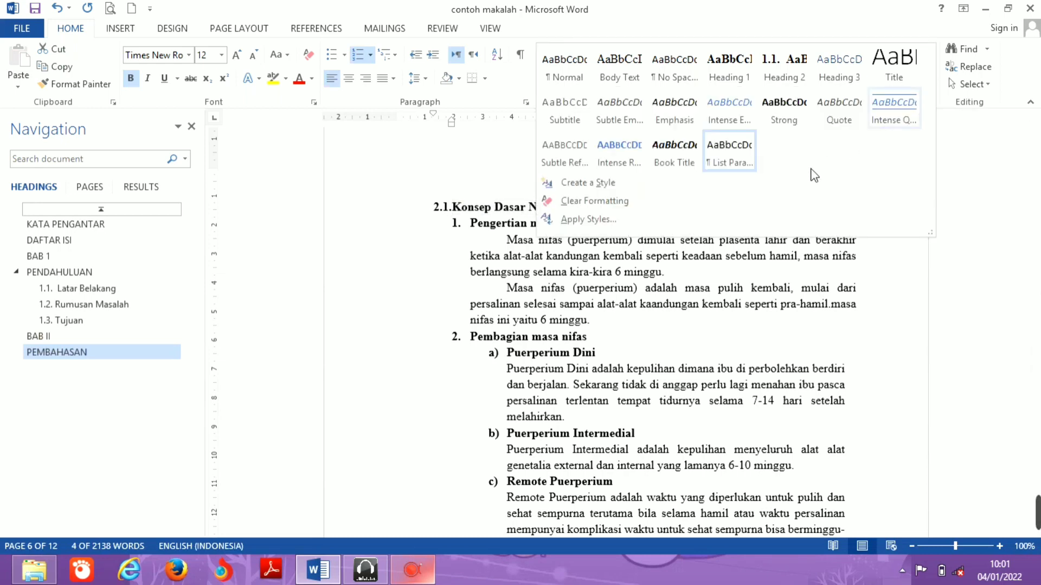
{"action": "left_click", "coordinate": [762, 184]}
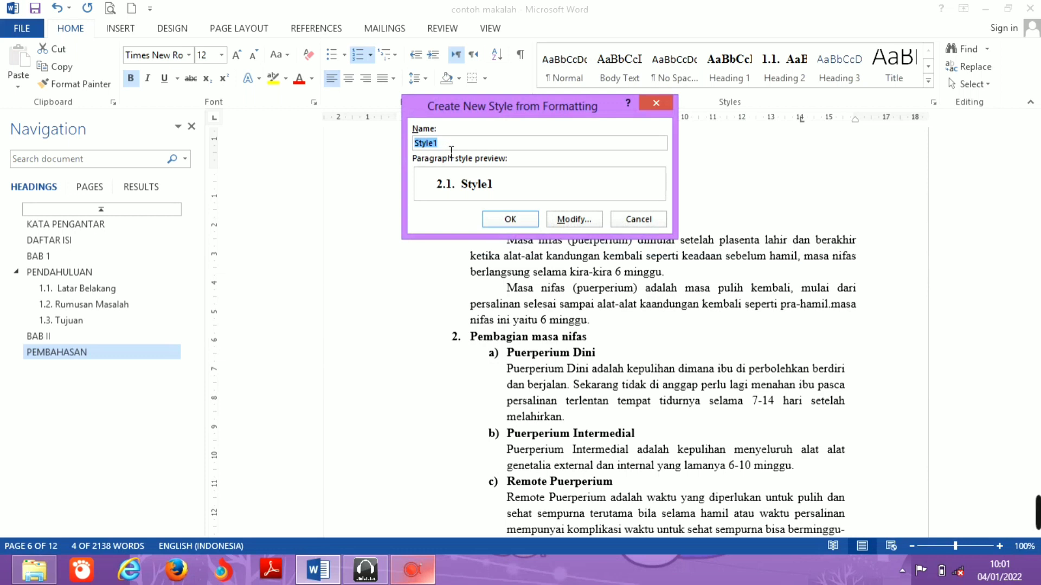
{"action": "type", "text": "sub bab 2"}
{"action": "left_click", "coordinate": [567, 219]}
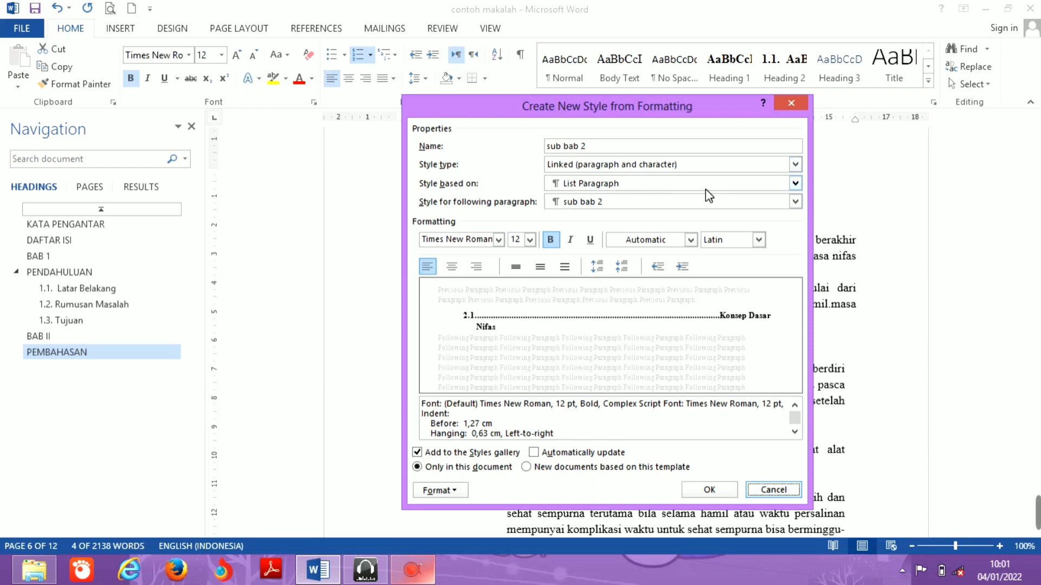
- Base the sub bab 2 style on Heading 2, set Heading 2 as its following paragraph style, make it bold and save it
{"action": "left_click", "coordinate": [795, 184]}
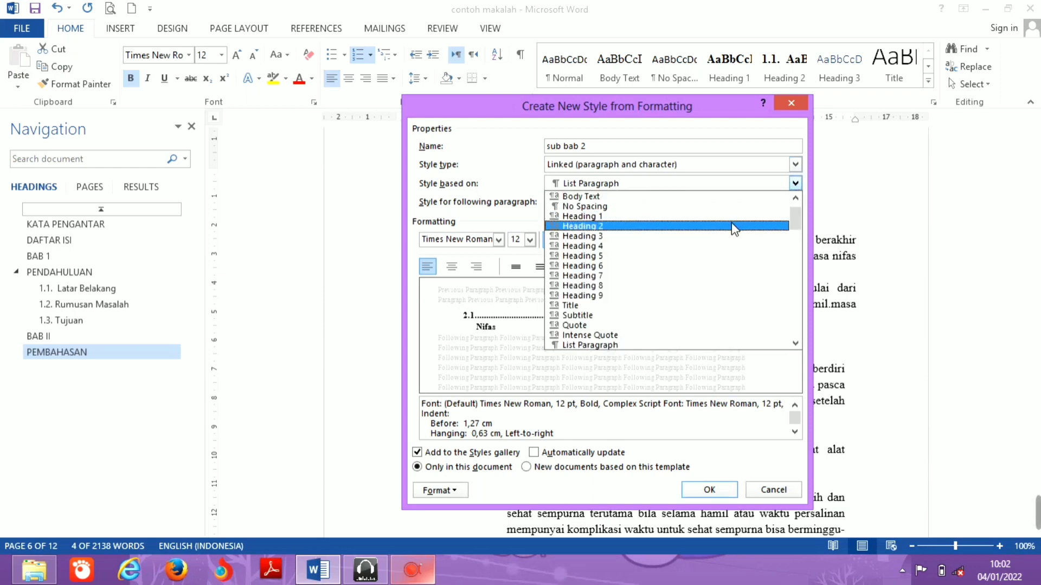
{"action": "left_click", "coordinate": [734, 227]}
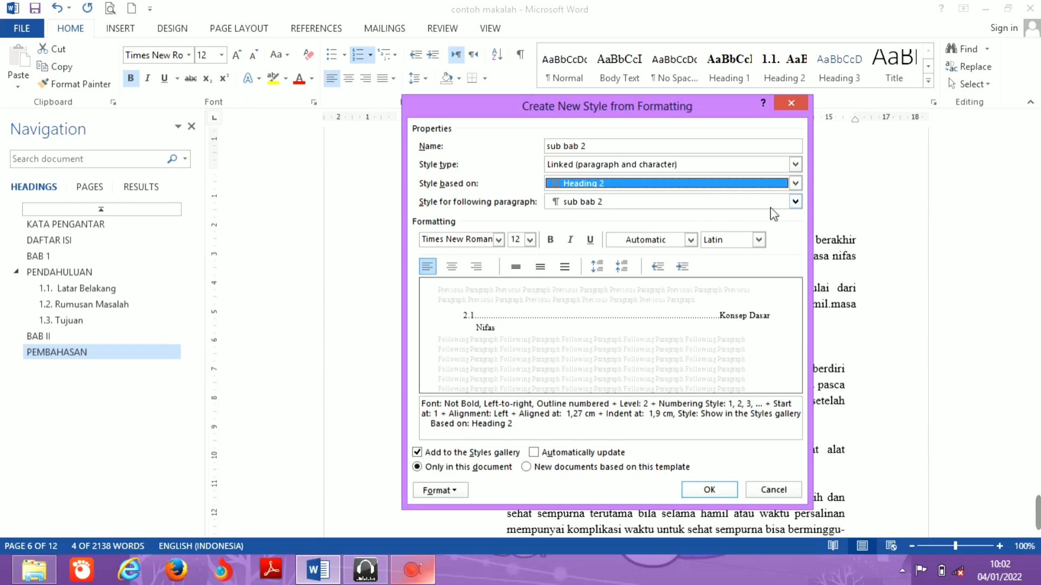
{"action": "left_click", "coordinate": [793, 205]}
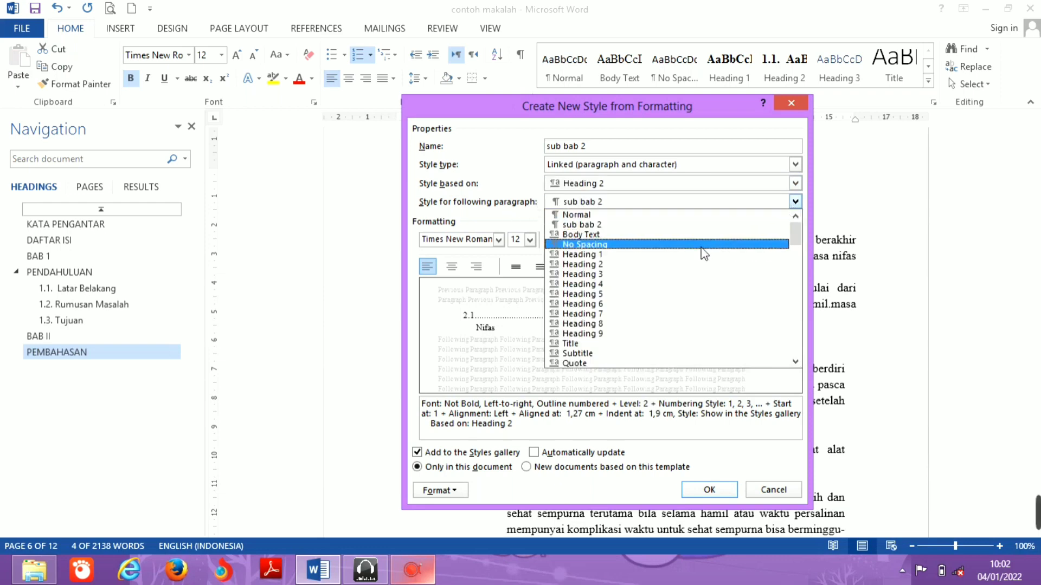
{"action": "left_click", "coordinate": [688, 264]}
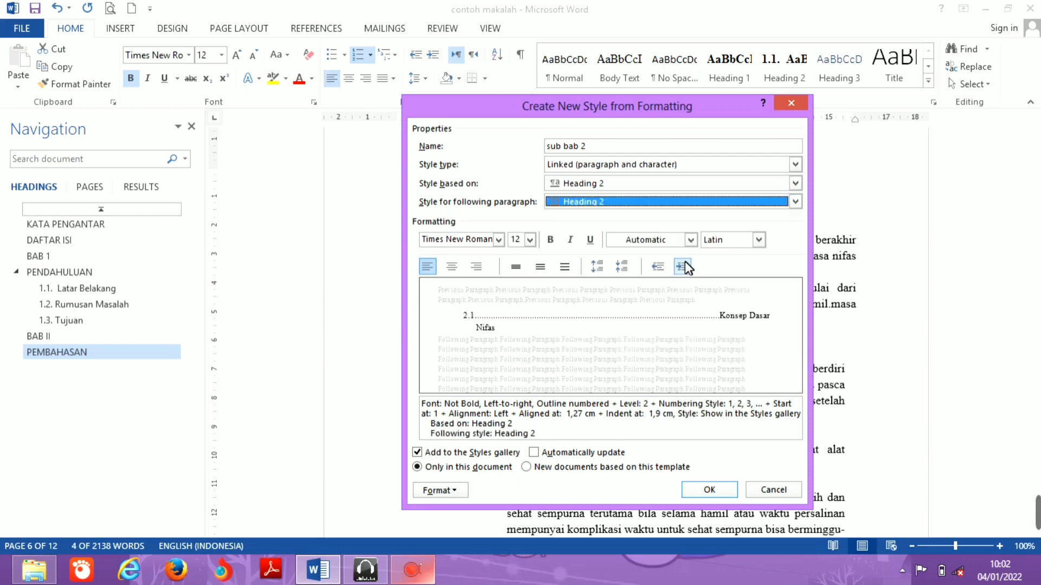
{"action": "left_click", "coordinate": [471, 242]}
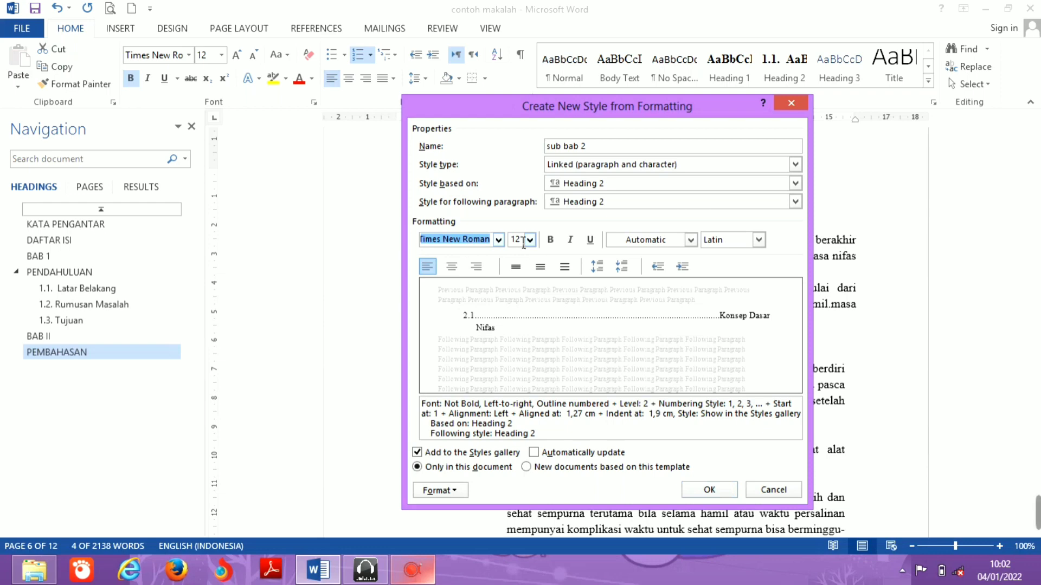
{"action": "left_click", "coordinate": [550, 241]}
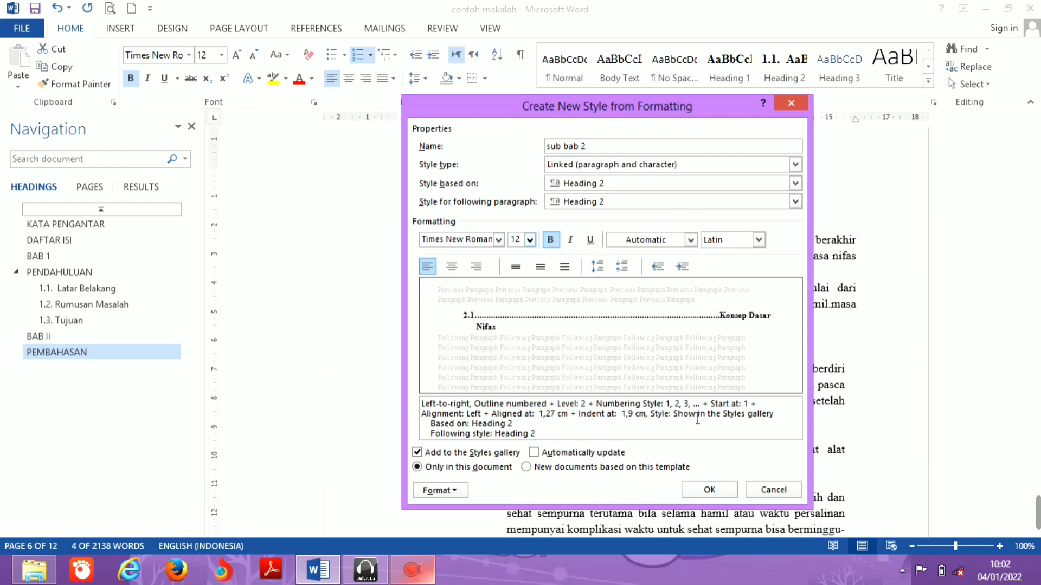
{"action": "left_click", "coordinate": [712, 495]}
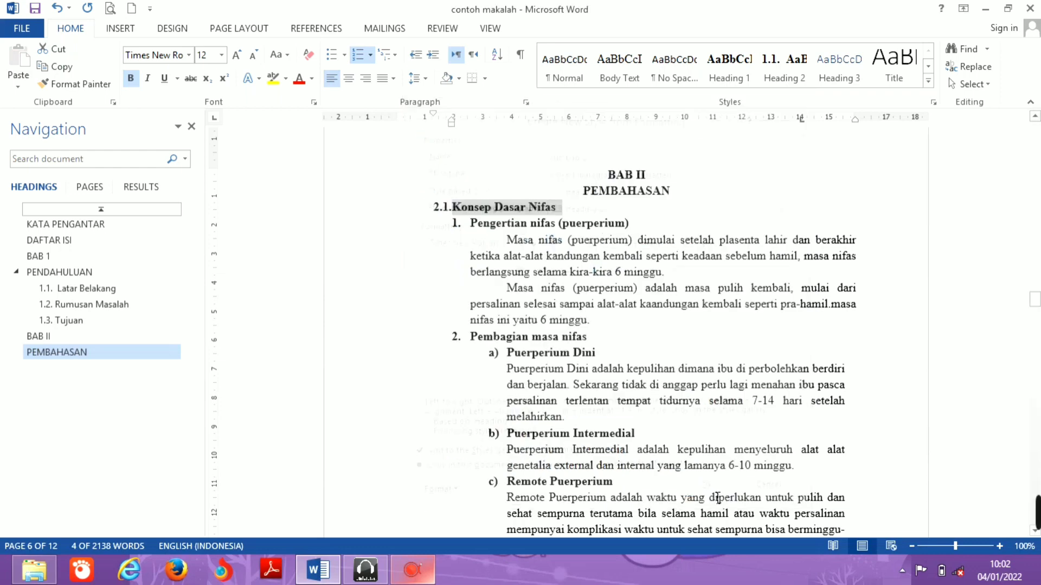
{"action": "left_click", "coordinate": [792, 404]}
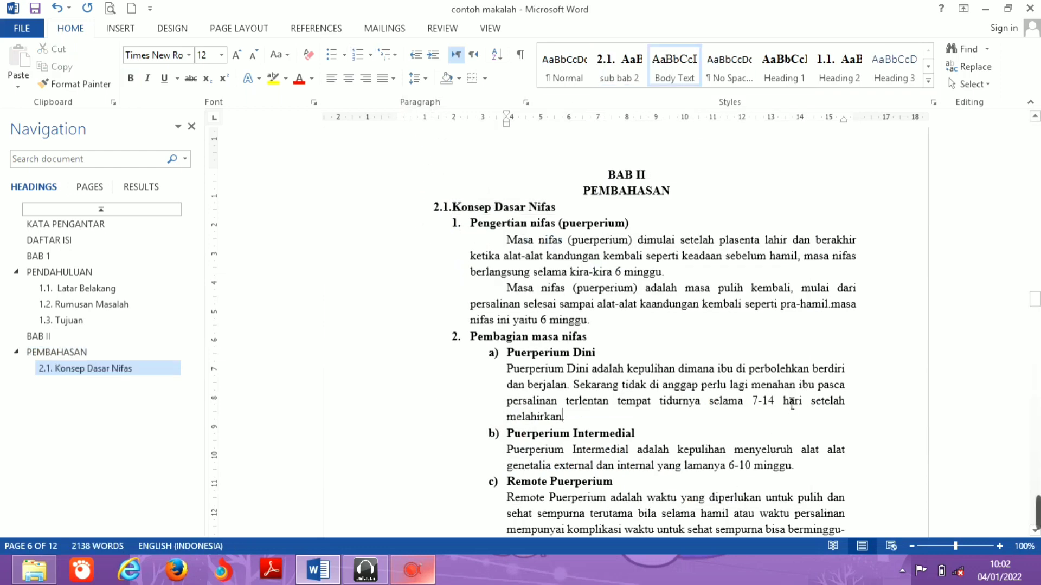
- Apply the sub bab 2 style to the subheading 2.2. Pengertian Senam Nifas on page 7
{"action": "scroll", "coordinate": [792, 404], "scroll_direction": "down", "scroll_amount": 5}
{"action": "scroll", "coordinate": [792, 404], "scroll_direction": "down", "scroll_amount": 8}
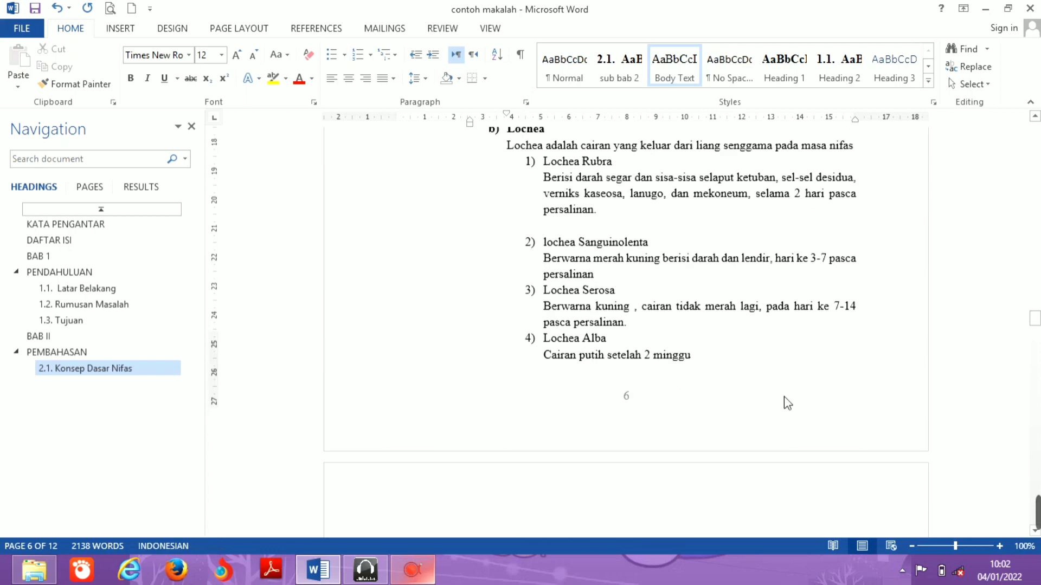
{"action": "scroll", "coordinate": [792, 404], "scroll_direction": "down", "scroll_amount": 5}
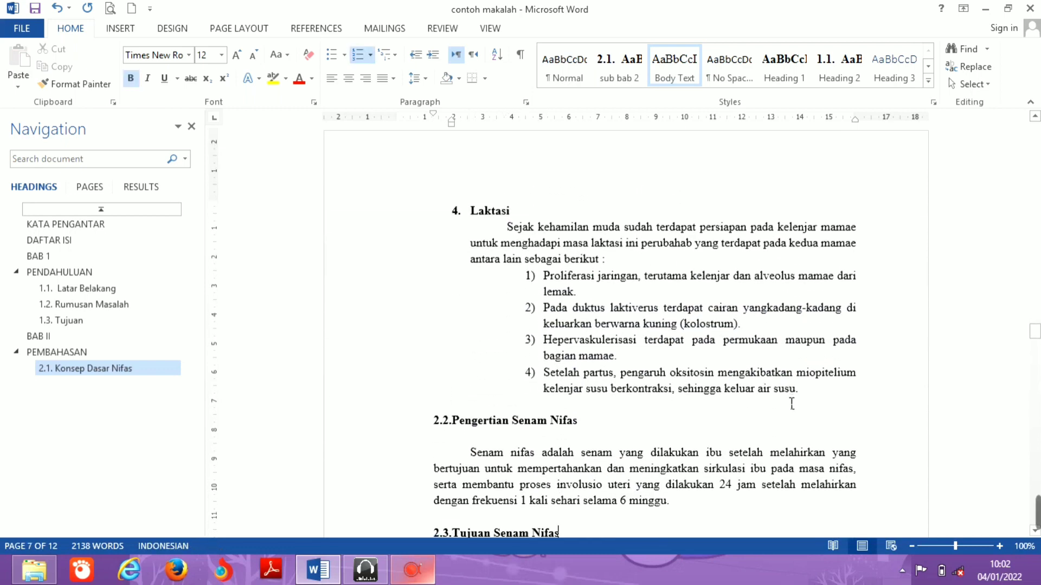
{"action": "left_click", "coordinate": [585, 407]}
{"action": "left_click_drag", "start_coordinate": [593, 408], "coordinate": [482, 404]}
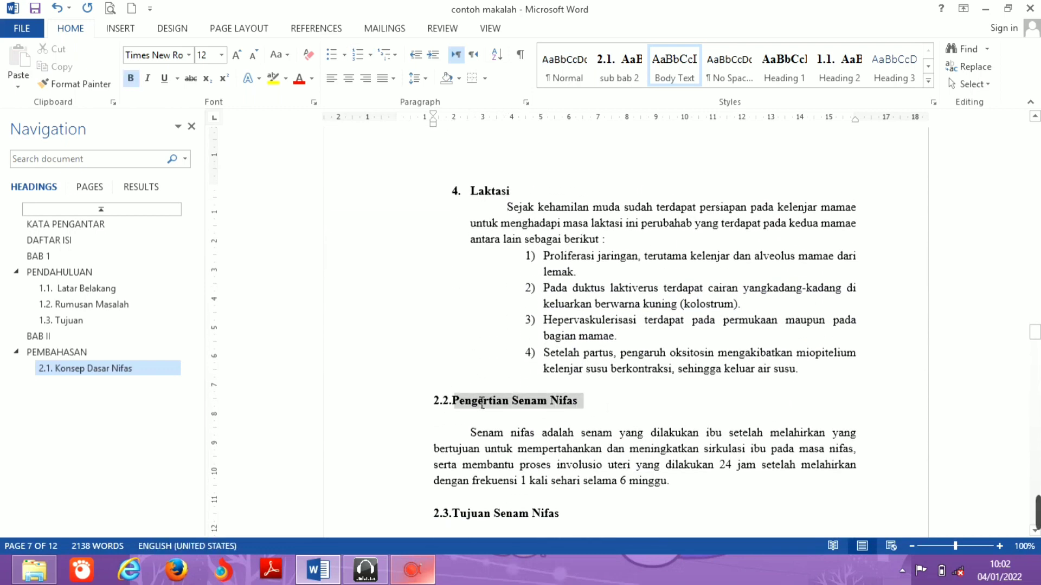
{"action": "left_click", "coordinate": [618, 76]}
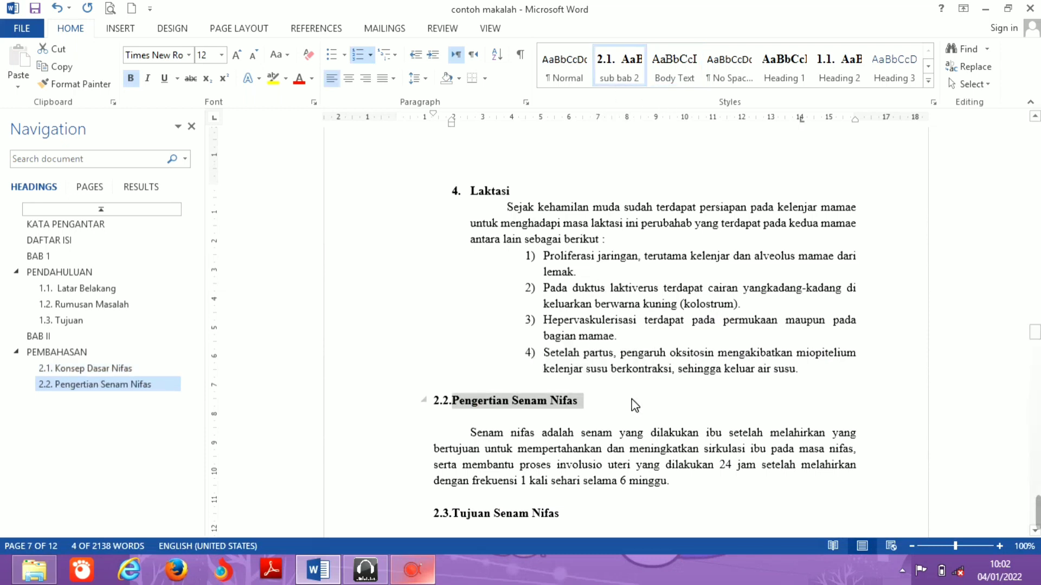
- Apply the sub bab 2 style to the subheading 2.3. Tujuan Senam Nifas
{"action": "key", "text": "Down"}
{"action": "key", "text": "ctrl+v"}
{"action": "scroll", "coordinate": [638, 406], "scroll_direction": "down", "scroll_amount": 3}
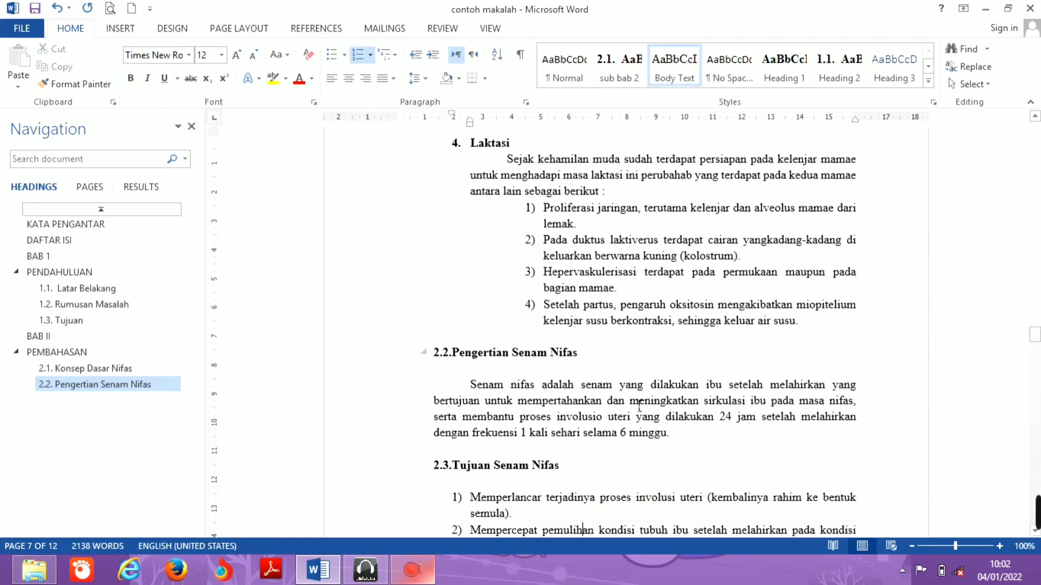
{"action": "scroll", "coordinate": [639, 406], "scroll_direction": "down", "scroll_amount": 1}
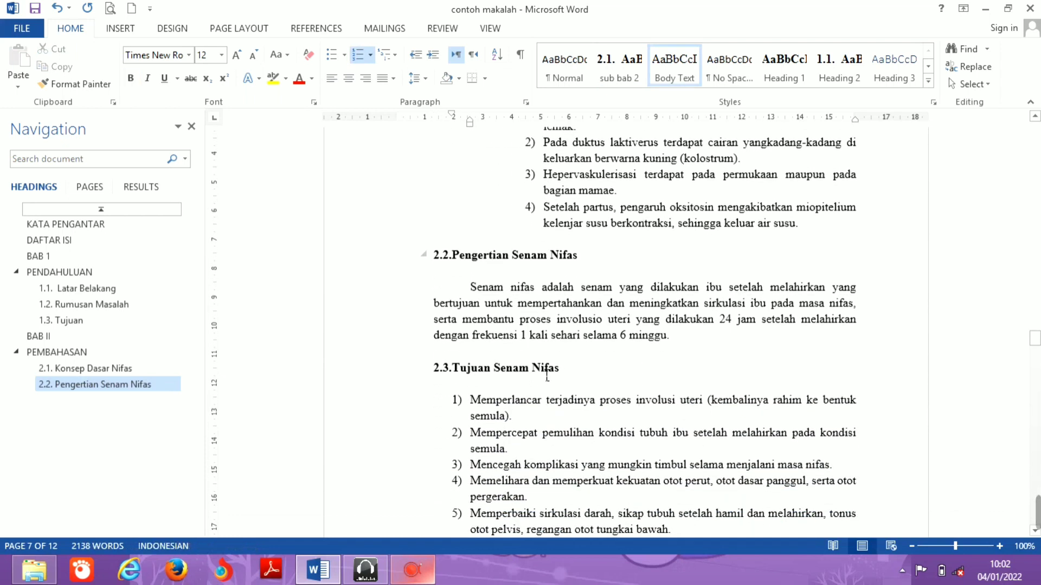
{"action": "left_click_drag", "start_coordinate": [560, 368], "coordinate": [453, 368]}
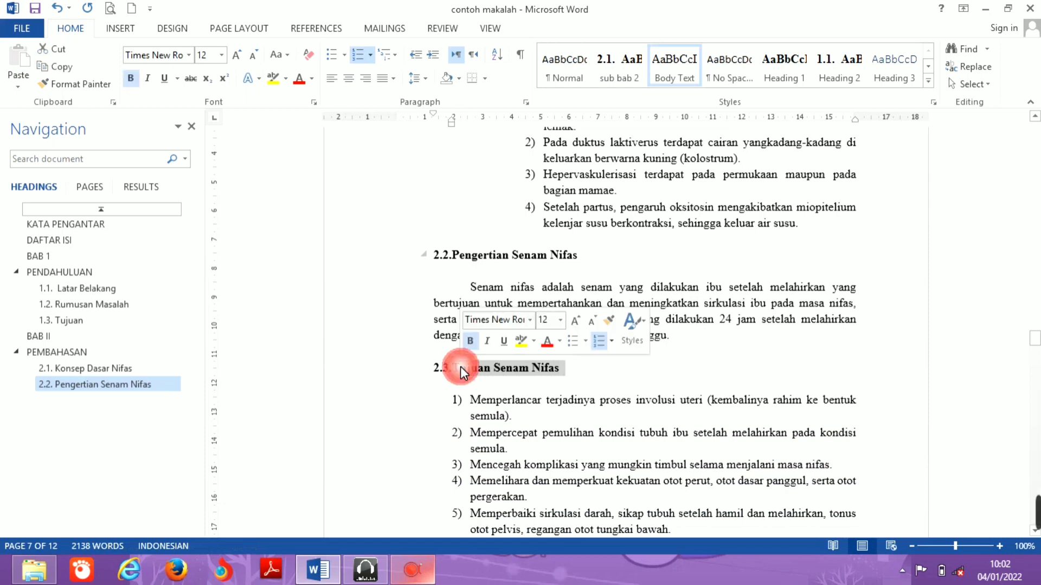
{"action": "left_click", "coordinate": [619, 73]}
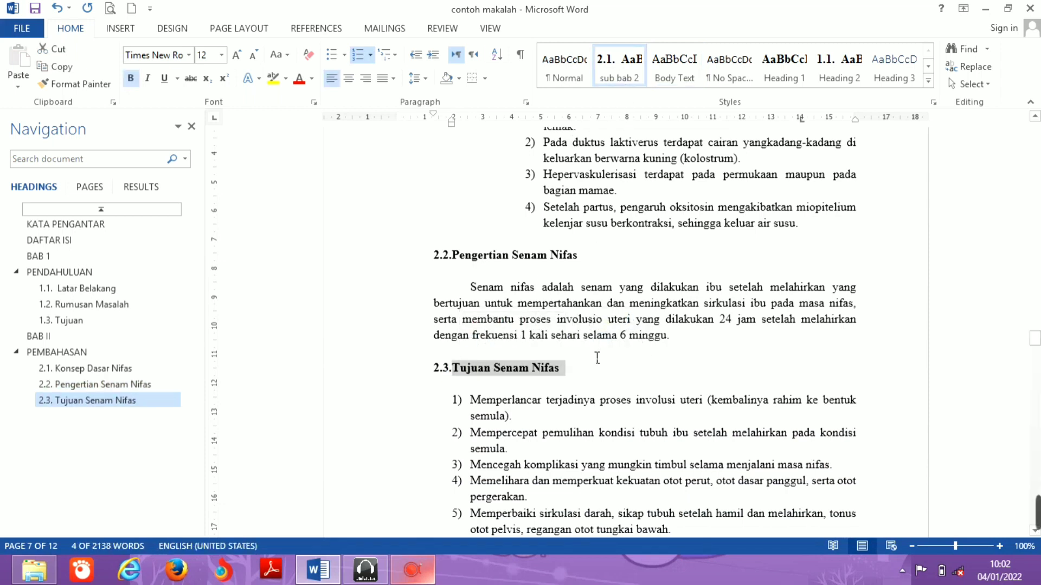
- Apply the sub bab 2 style to the subheading 2.4. Manfaat Senam Nifas further down page 7
{"action": "key", "text": "Down"}
{"action": "key", "text": "Down"}
{"action": "key", "text": "Down"}
{"action": "key", "text": "Down"}
{"action": "key", "text": "Down"}
{"action": "key", "text": "Down"}
{"action": "key", "text": "Down"}
{"action": "key", "text": "Down"}
{"action": "key", "text": "Down"}
{"action": "key", "text": "Down"}
{"action": "key", "text": "Down"}
{"action": "key", "text": "Down"}
{"action": "key", "text": "Down"}
{"action": "key", "text": "Down"}
{"action": "key", "text": "Down"}
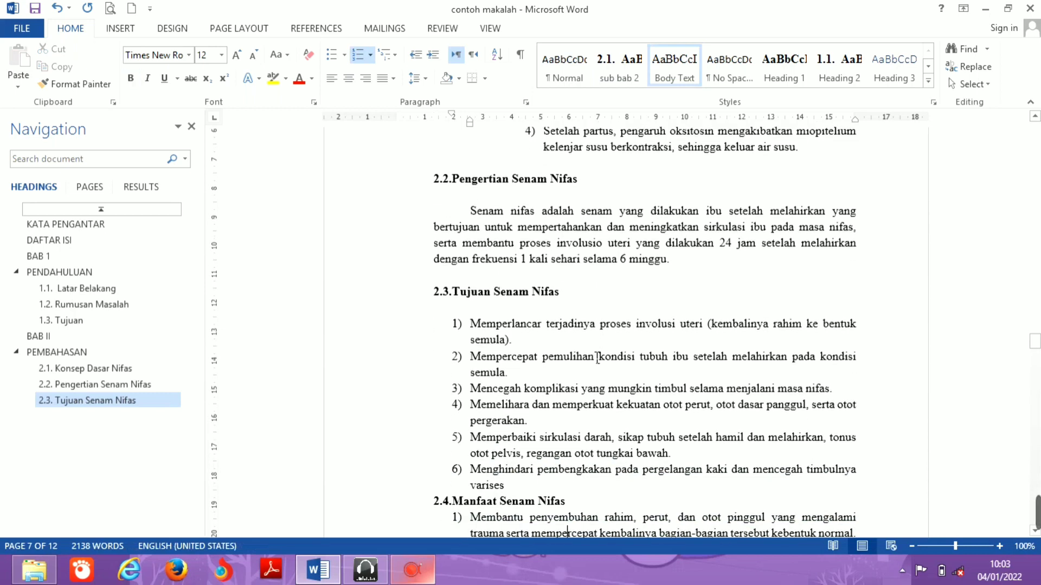
{"action": "key", "text": "Down"}
{"action": "key", "text": "Down"}
{"action": "key", "text": "Down"}
{"action": "key", "text": "Down"}
{"action": "key", "text": "Down"}
{"action": "key", "text": "Down"}
{"action": "key", "text": "Down"}
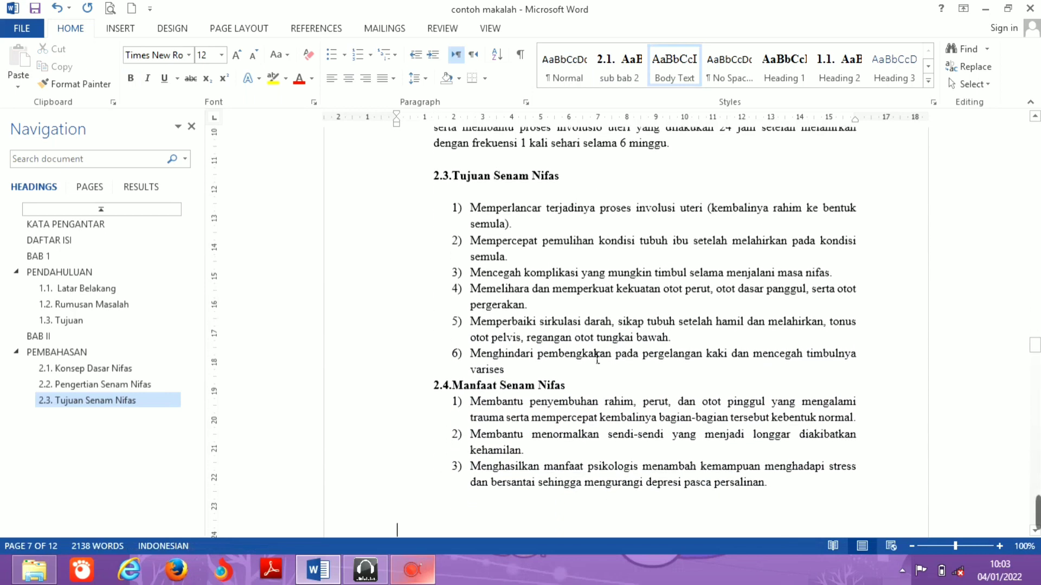
{"action": "key", "text": "Down"}
{"action": "left_click_drag", "start_coordinate": [576, 371], "coordinate": [475, 373]}
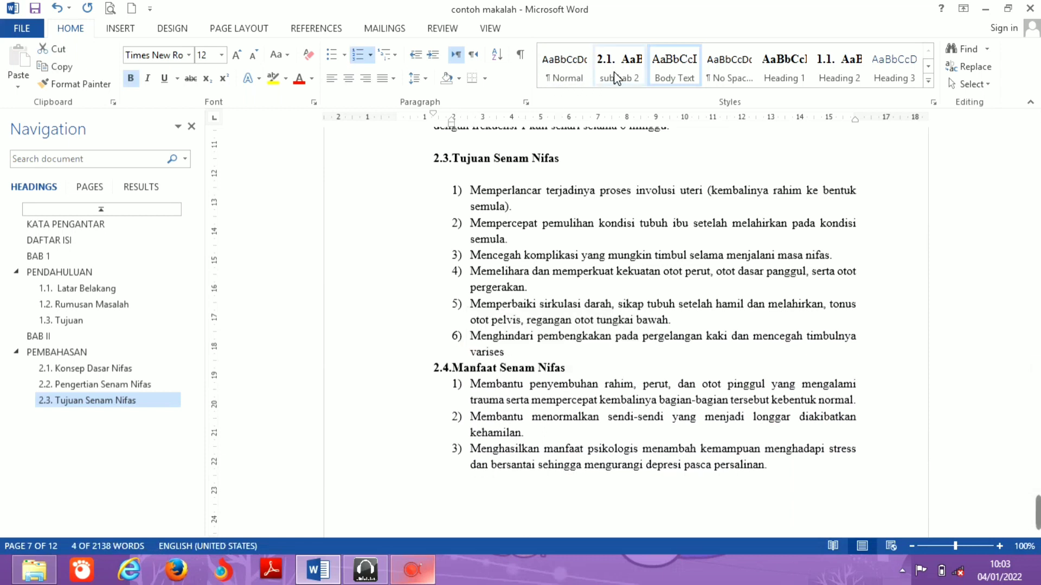
{"action": "left_click", "coordinate": [613, 72]}
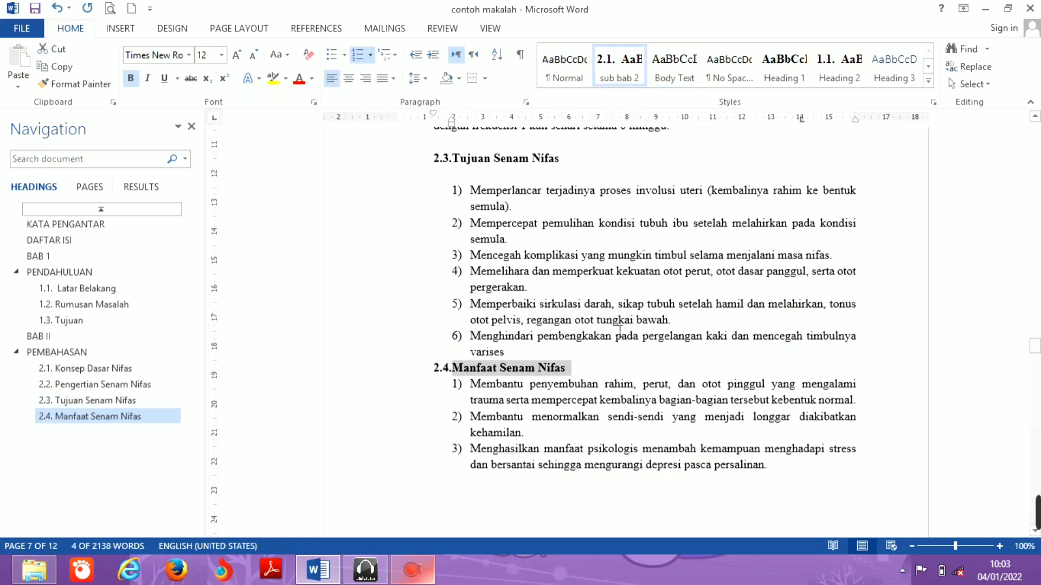
- Apply the sub bab 2 style to the subheadings 2.5. Indikasi Senam Nifas and 2.6. Kerugian Bila Tidak Melakukan Senam Nifas on page 8
{"action": "key", "text": "Down"}
{"action": "key", "text": "Down"}
{"action": "key", "text": "Down"}
{"action": "key", "text": "Down"}
{"action": "key", "text": "Down"}
{"action": "key", "text": "Down"}
{"action": "key", "text": "Down"}
{"action": "key", "text": "Down"}
{"action": "key", "text": "Down"}
{"action": "key", "text": "Down"}
{"action": "key", "text": "Down"}
{"action": "key", "text": "Down"}
{"action": "key", "text": "Down"}
{"action": "key", "text": "Down"}
{"action": "key", "text": "Down"}
{"action": "key", "text": "Down"}
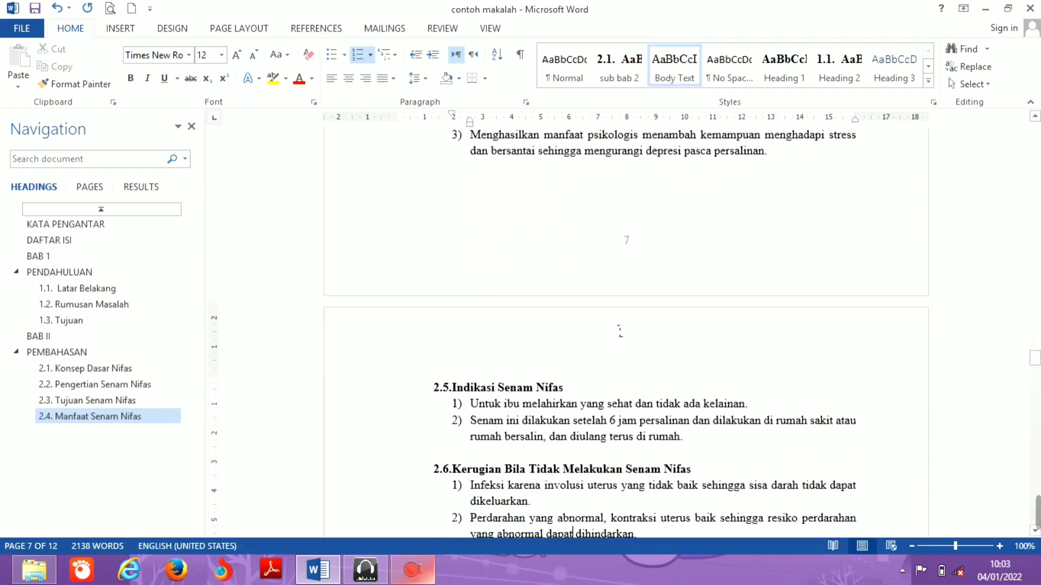
{"action": "left_click_drag", "start_coordinate": [582, 371], "coordinate": [482, 374]}
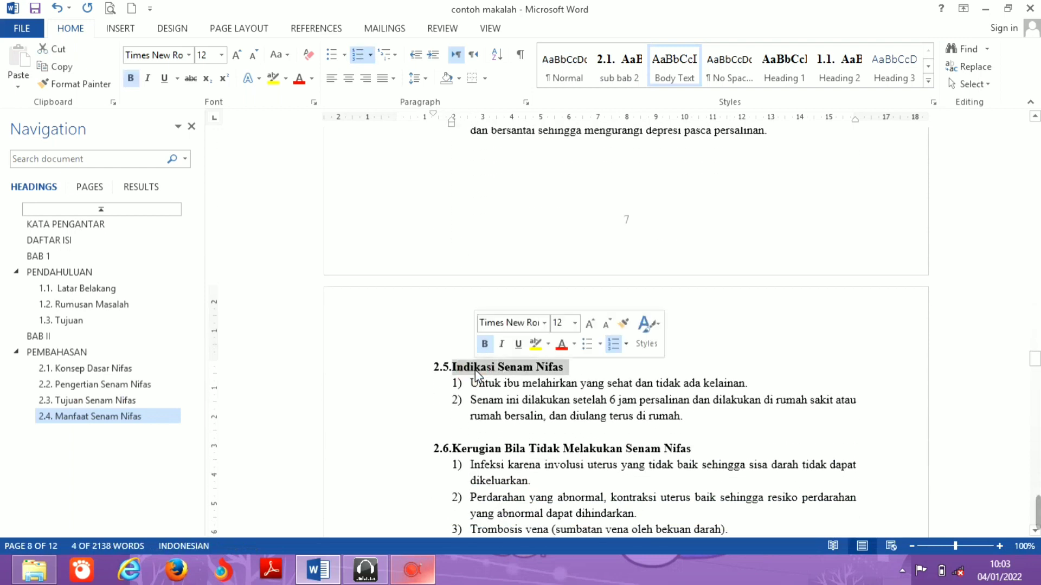
{"action": "left_click", "coordinate": [630, 76]}
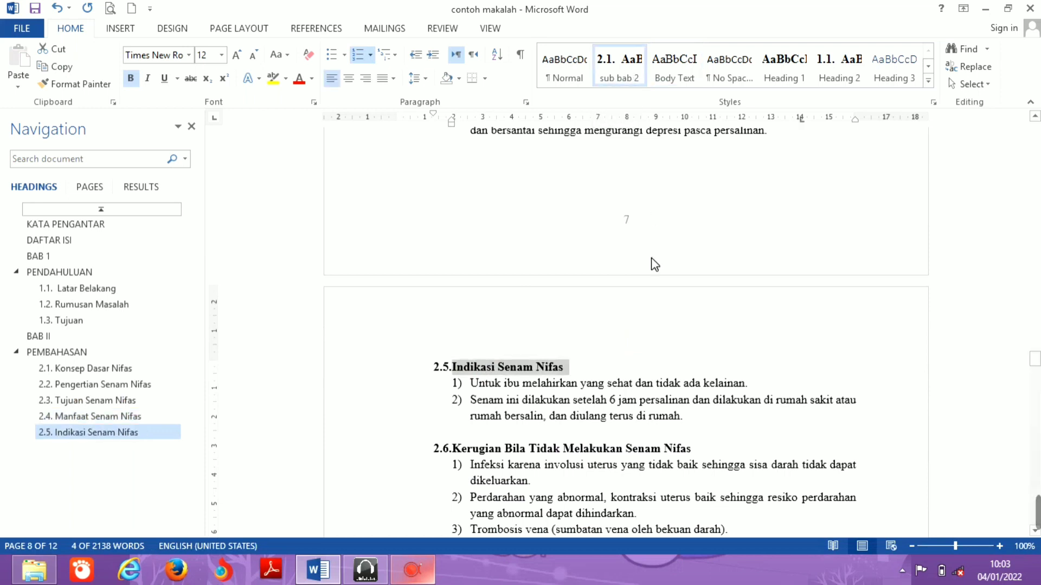
{"action": "left_click_drag", "start_coordinate": [703, 459], "coordinate": [451, 455]}
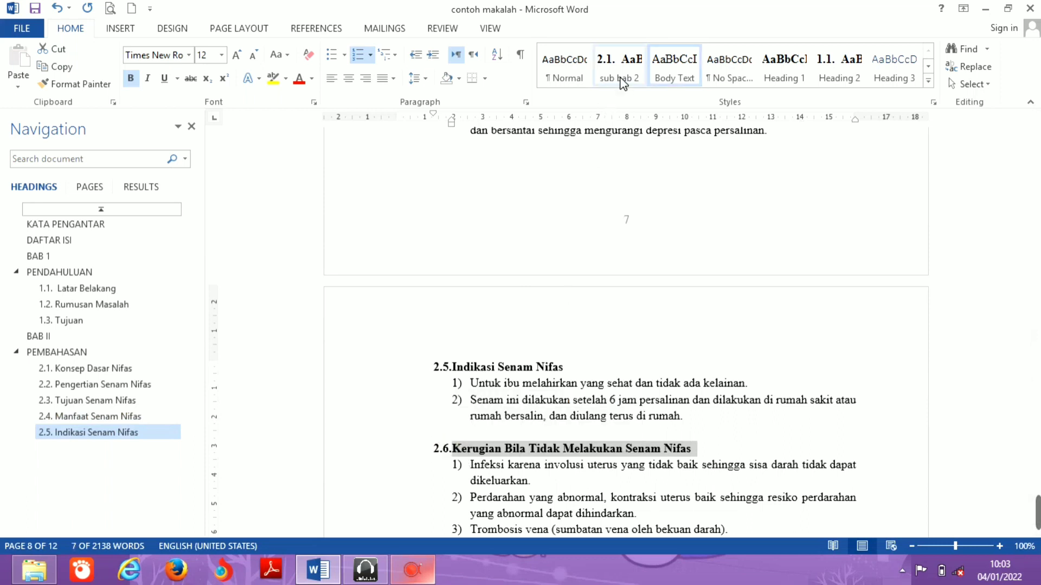
{"action": "left_click", "coordinate": [620, 76]}
- Apply the sub bab 2 style to the subheading 2.7. Cara Melakukan Senam Nifas on page 8
{"action": "key", "text": "Down"}
{"action": "key", "text": "Down"}
{"action": "key", "text": "Down"}
{"action": "key", "text": "Down"}
{"action": "key", "text": "Down"}
{"action": "key", "text": "Down"}
{"action": "key", "text": "Down"}
{"action": "key", "text": "Down"}
{"action": "key", "text": "Down"}
{"action": "key", "text": "Down"}
{"action": "key", "text": "Down"}
{"action": "key", "text": "Down"}
{"action": "key", "text": "Down"}
{"action": "key", "text": "Down"}
{"action": "key", "text": "Down"}
{"action": "key", "text": "Down"}
{"action": "key", "text": "Down"}
{"action": "key", "text": "Down"}
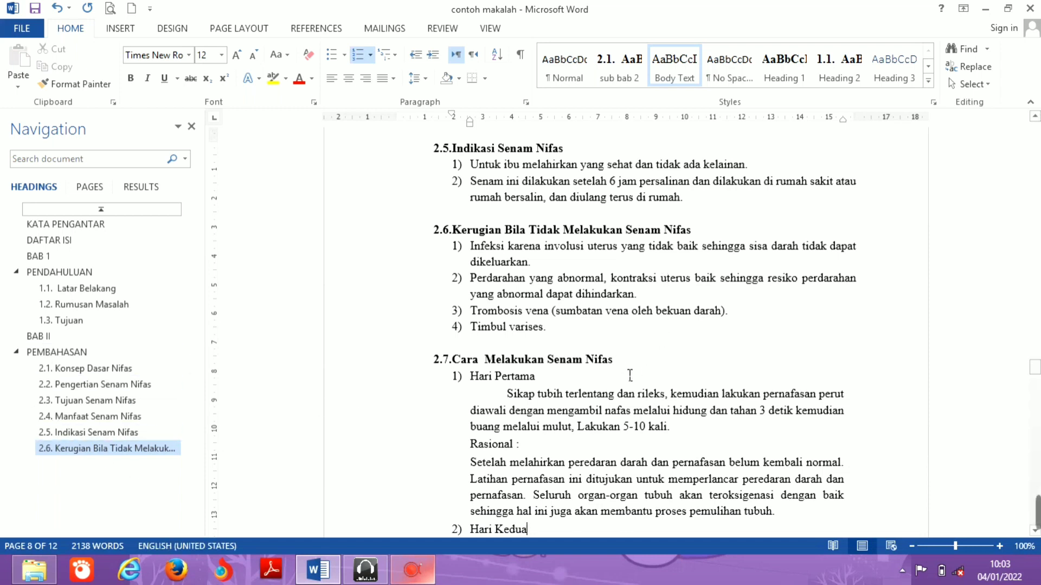
{"action": "left_click_drag", "start_coordinate": [631, 371], "coordinate": [455, 363]}
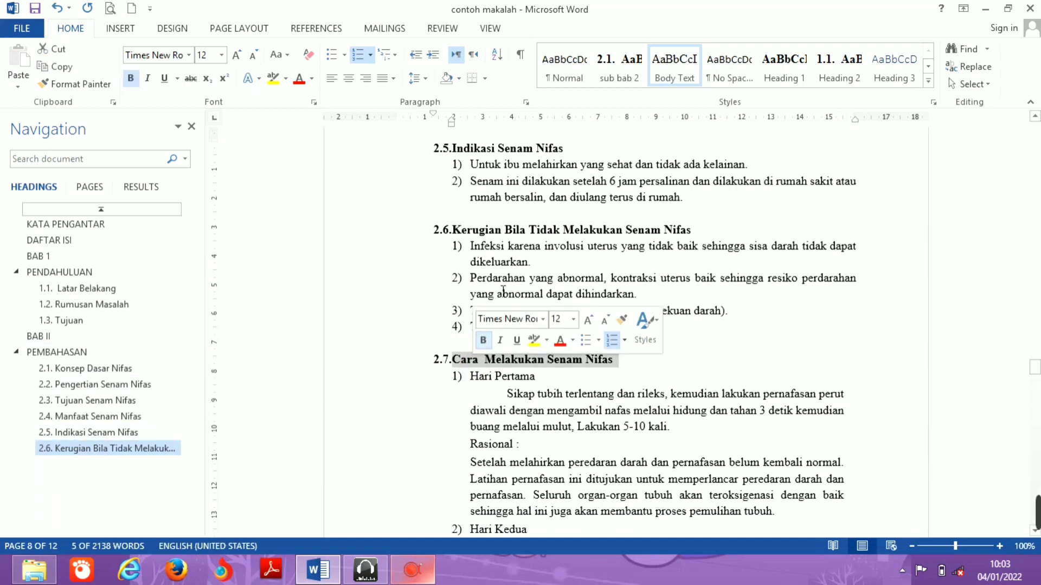
{"action": "left_click", "coordinate": [619, 77]}
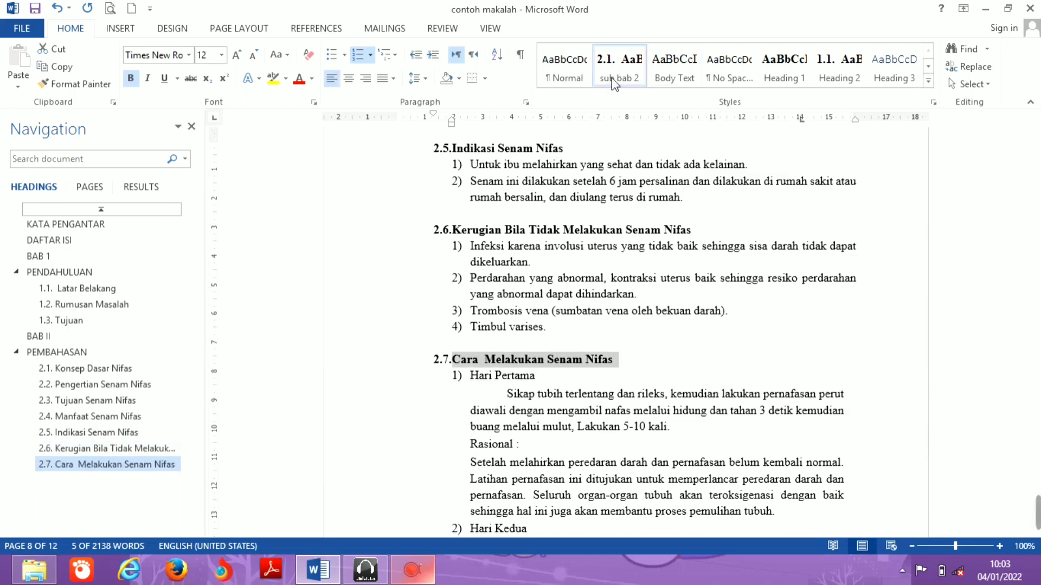
{"action": "left_click", "coordinate": [611, 432]}
- Apply the sub bab 2 style to the subheading 2.8. Prosedur Senam Nifas on page 9
{"action": "scroll", "coordinate": [611, 432], "scroll_direction": "down", "scroll_amount": 10}
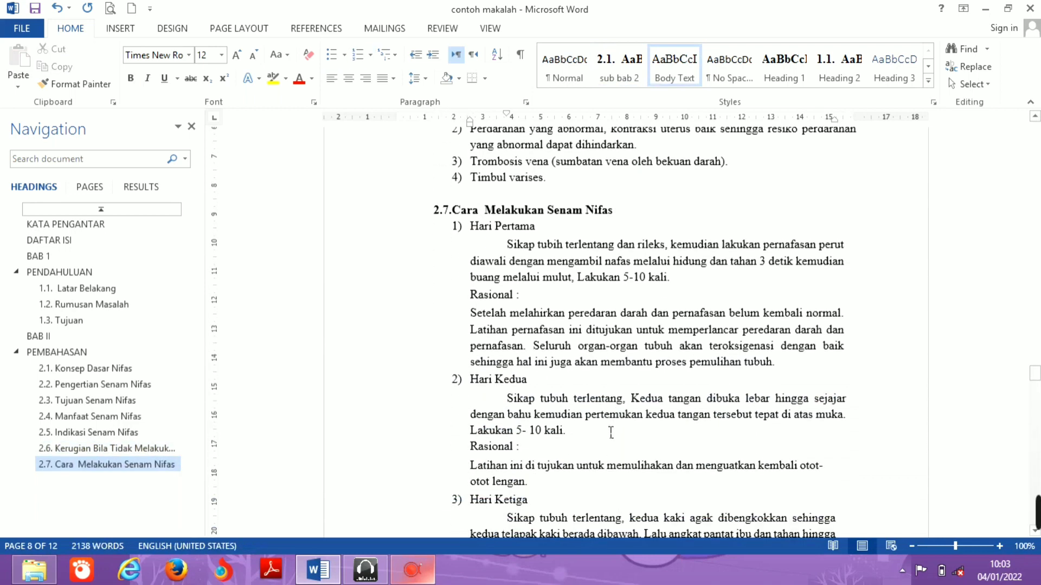
{"action": "scroll", "coordinate": [611, 432], "scroll_direction": "down", "scroll_amount": 10}
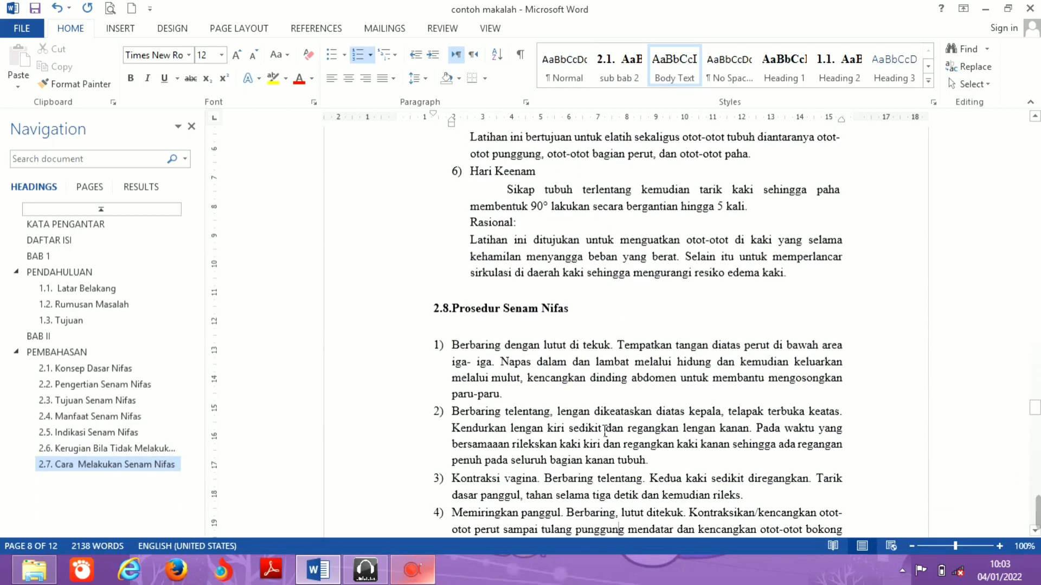
{"action": "left_click", "coordinate": [620, 528]}
{"action": "left_click_drag", "start_coordinate": [565, 313], "coordinate": [452, 309]}
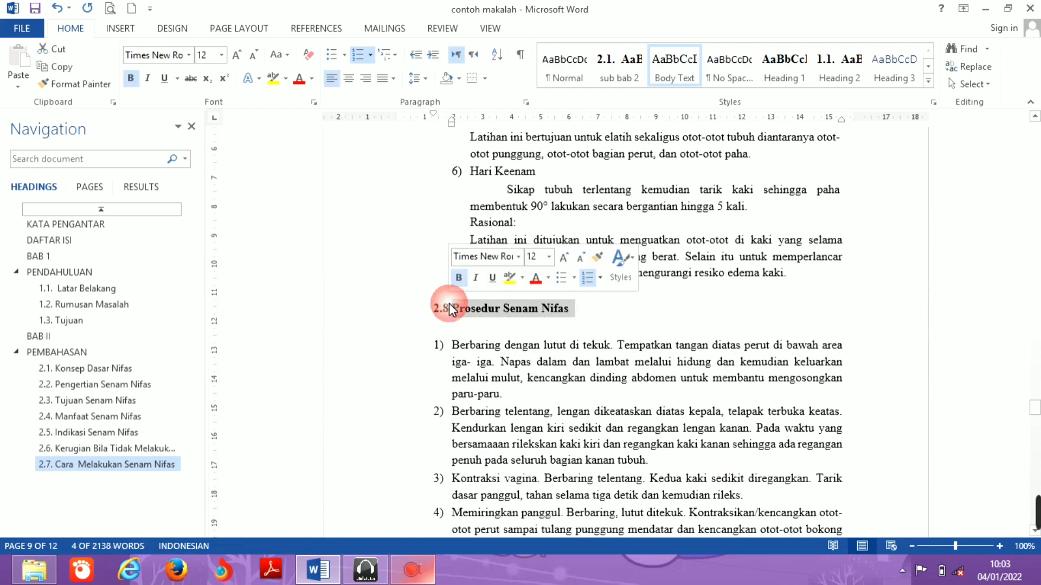
{"action": "left_click", "coordinate": [627, 73]}
{"action": "left_click", "coordinate": [684, 398]}
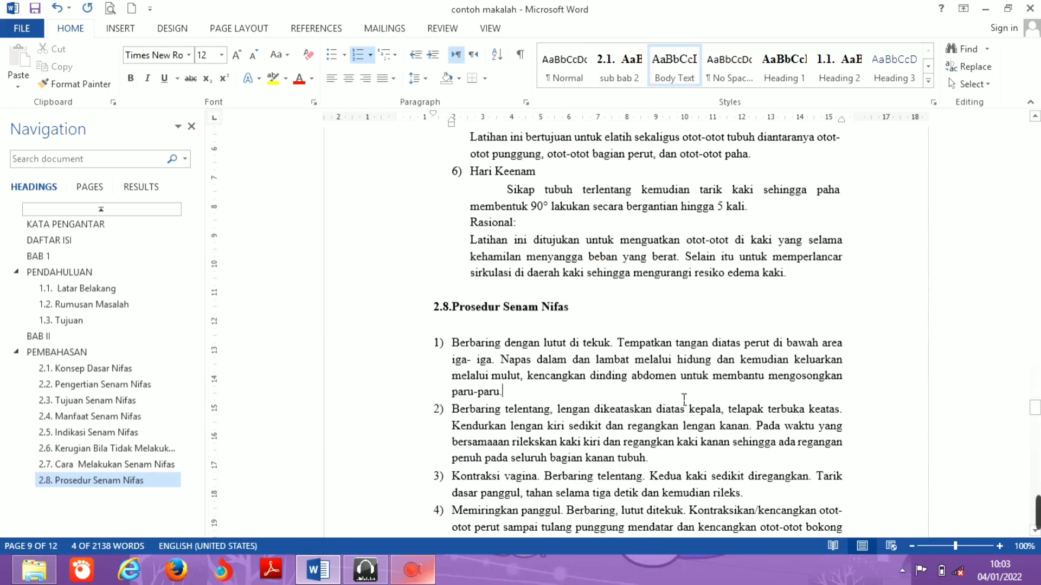
- Apply Heading 1 to the chapter titles BAB III and PENUTUP, and insert an empty line above BAB III to move it onto page 11
{"action": "scroll", "coordinate": [684, 399], "scroll_direction": "down", "scroll_amount": 6}
{"action": "scroll", "coordinate": [684, 399], "scroll_direction": "down", "scroll_amount": 12}
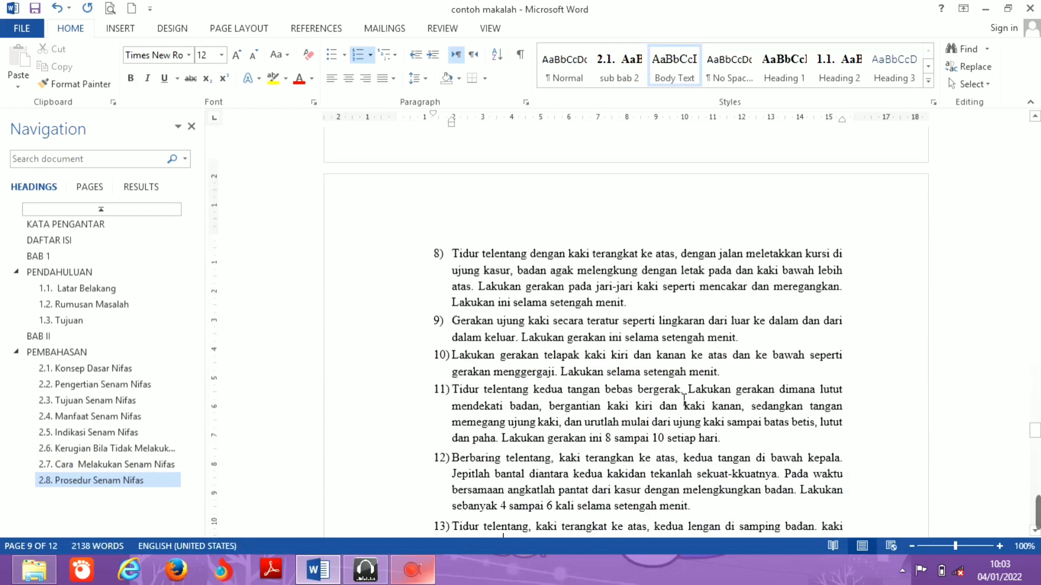
{"action": "key", "text": "Down"}
{"action": "key", "text": "Down"}
{"action": "key", "text": "Down"}
{"action": "key", "text": "Down"}
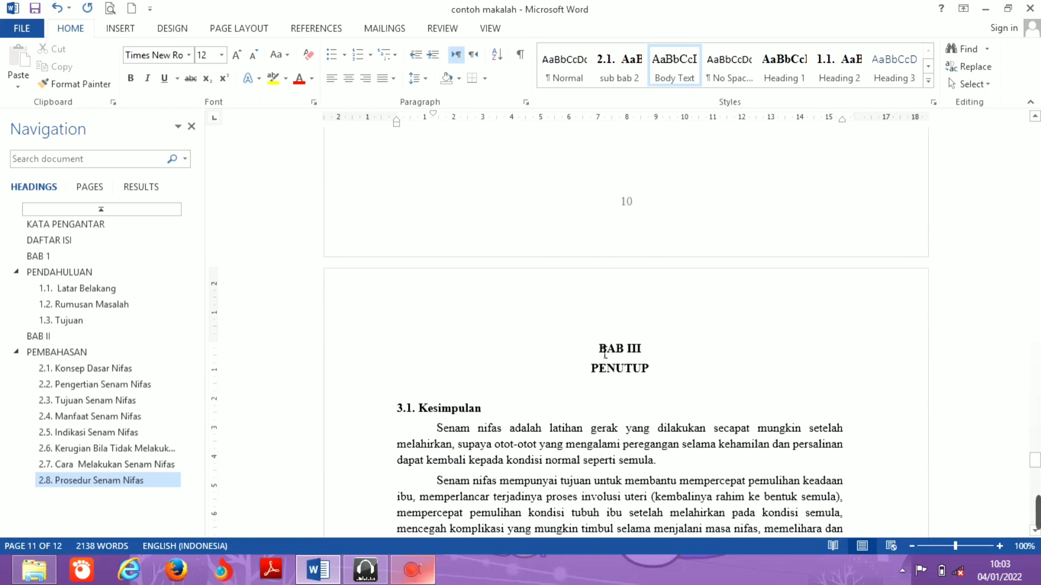
{"action": "left_click_drag", "start_coordinate": [605, 354], "coordinate": [658, 377]}
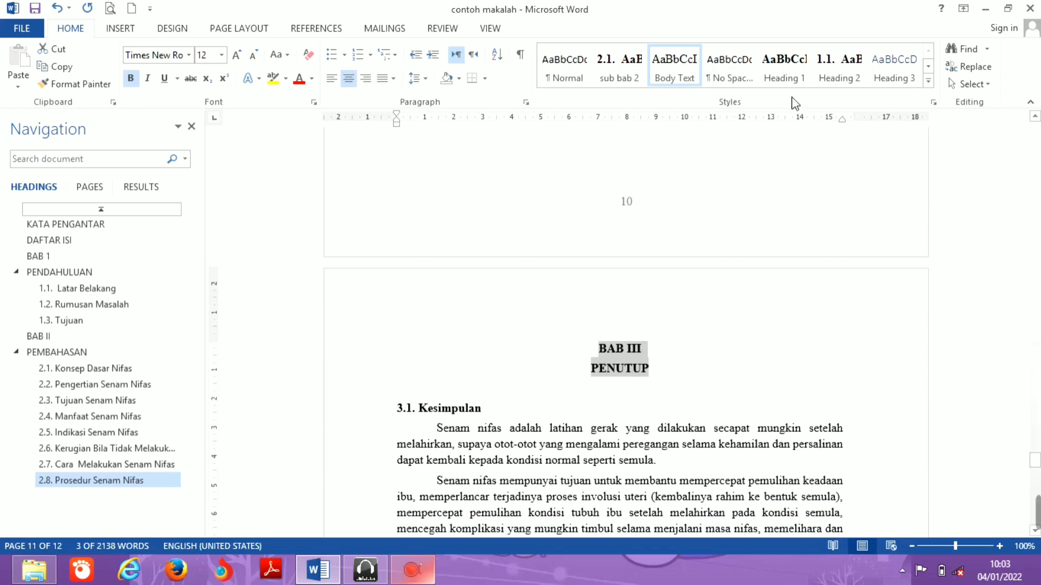
{"action": "left_click", "coordinate": [786, 64]}
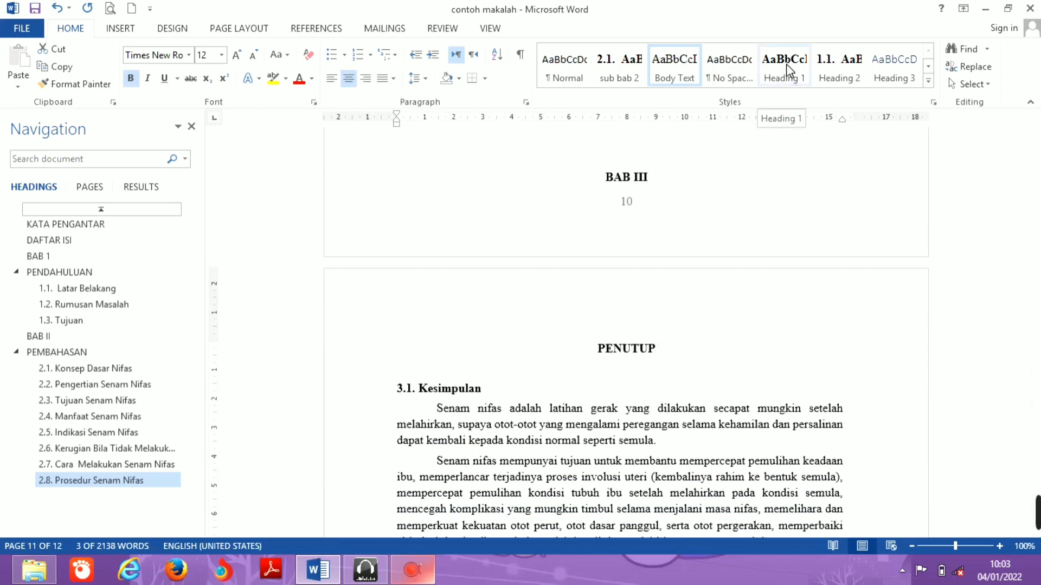
{"action": "left_click", "coordinate": [642, 160]}
{"action": "key", "text": "Return"}
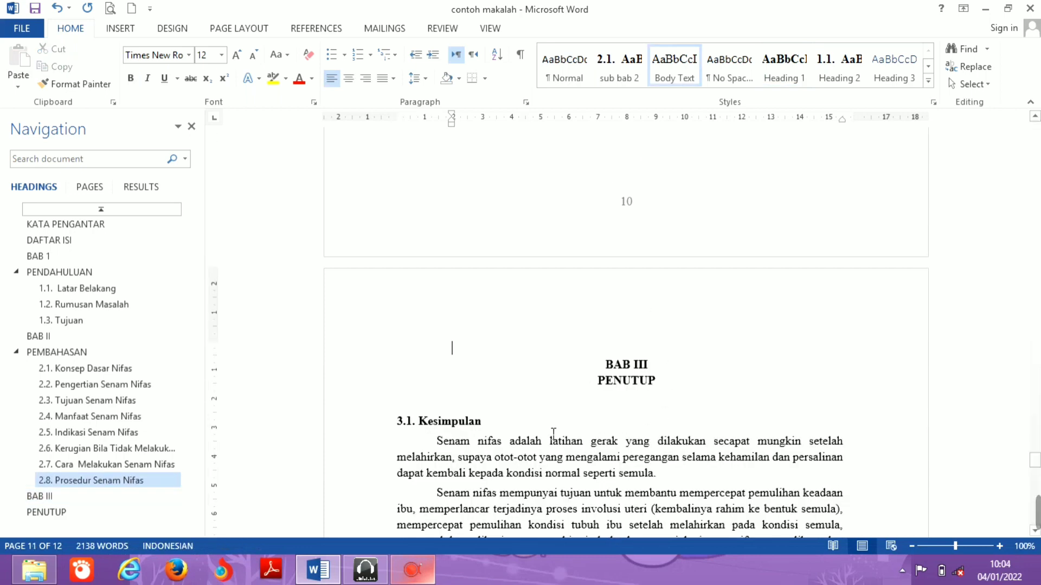
- Start a new style named sub bab 3 from the formatting of the subheading 3.1. Kesimpulan and open its detailed settings
{"action": "left_click", "coordinate": [575, 451]}
{"action": "key", "text": "Down"}
{"action": "key", "text": "Down"}
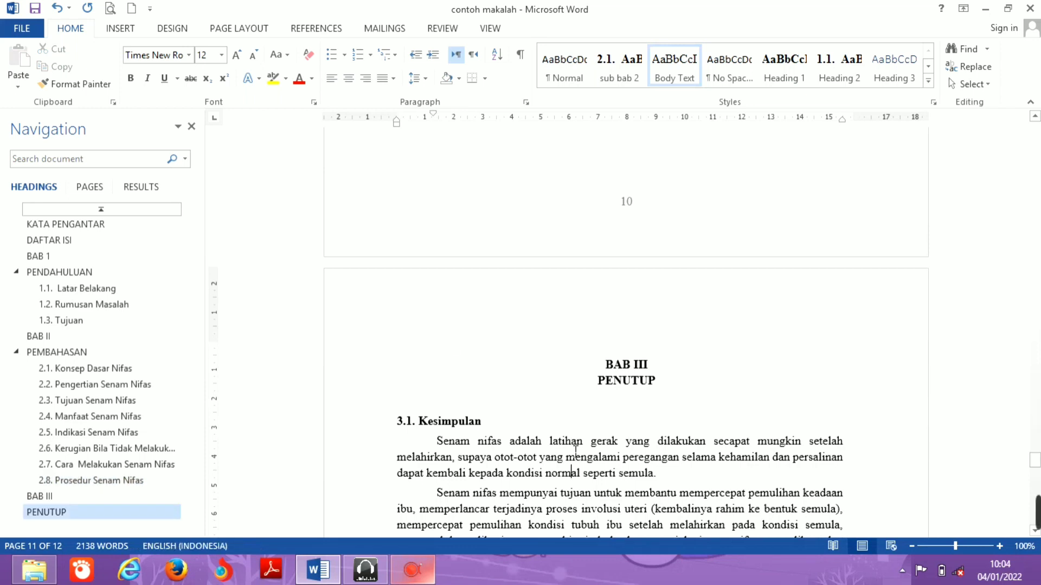
{"action": "key", "text": "Down"}
{"action": "key", "text": "Down"}
{"action": "key", "text": "Down"}
{"action": "key", "text": "Down"}
{"action": "key", "text": "Down"}
{"action": "key", "text": "Down"}
{"action": "key", "text": "Down"}
{"action": "key", "text": "Down"}
{"action": "key", "text": "Down"}
{"action": "key", "text": "Down"}
{"action": "key", "text": "Down"}
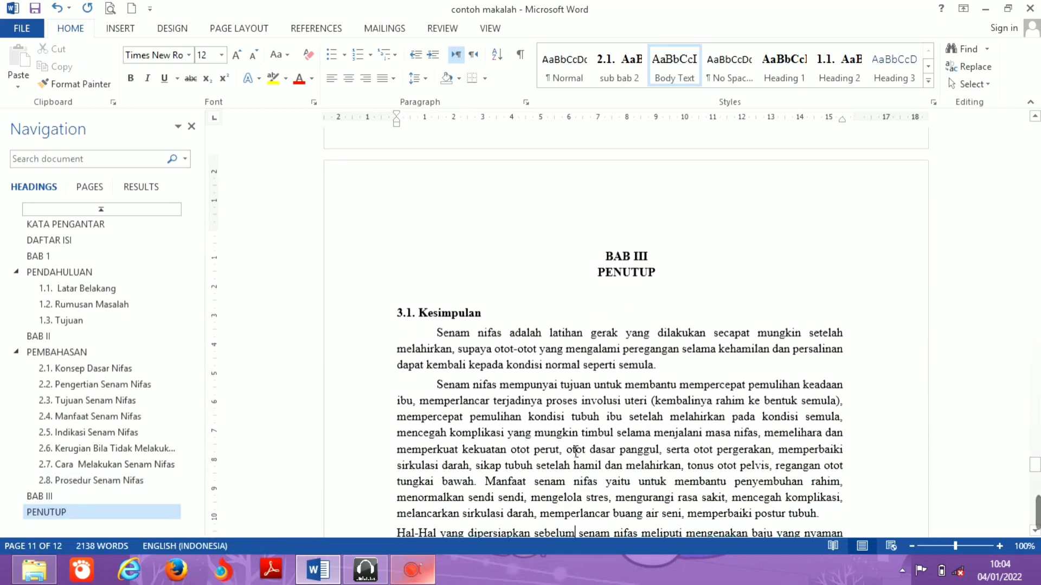
{"action": "key", "text": "Down"}
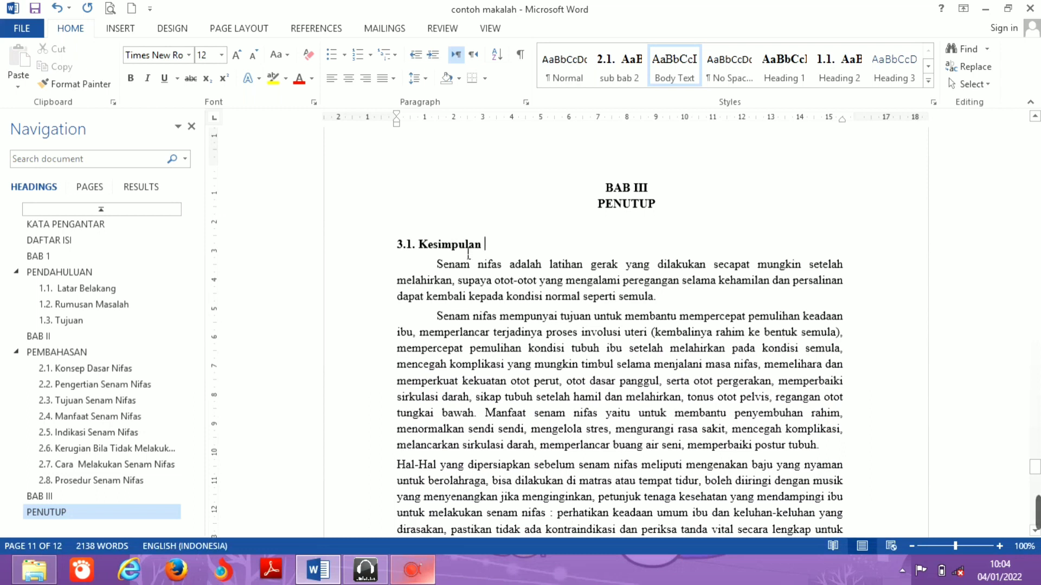
{"action": "left_click_drag", "start_coordinate": [484, 246], "coordinate": [393, 240]}
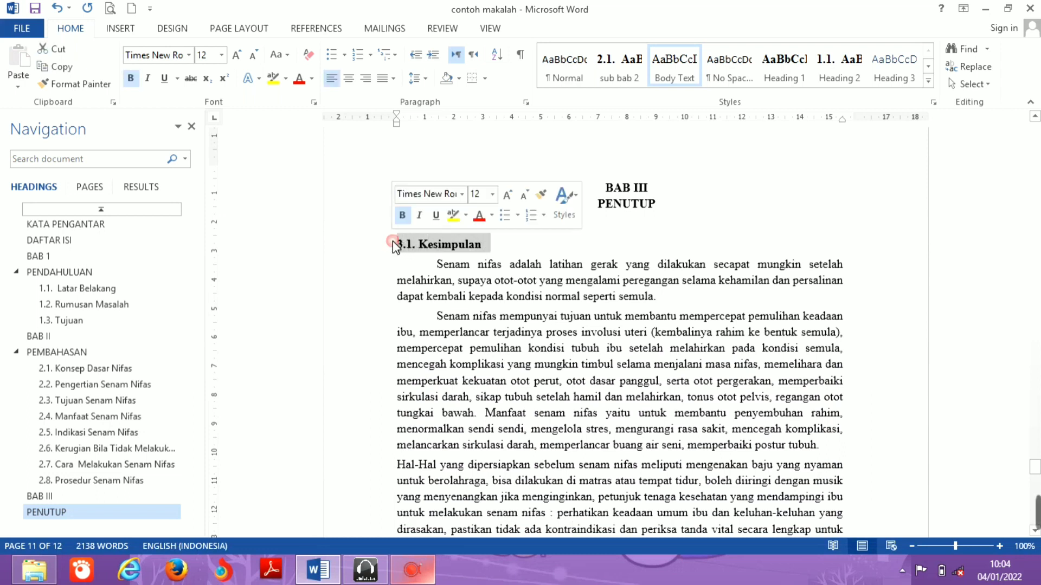
{"action": "left_click", "coordinate": [928, 82]}
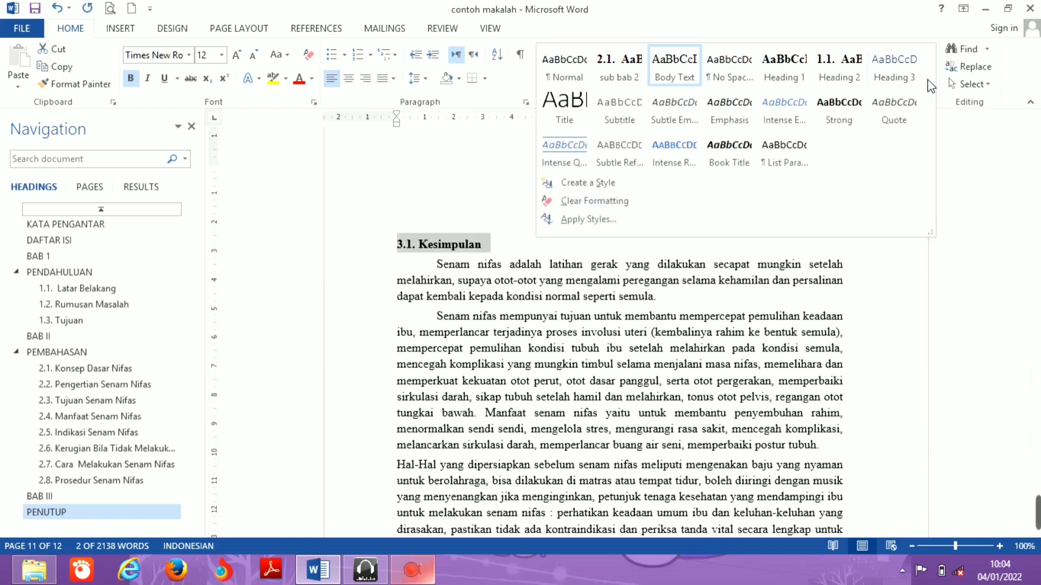
{"action": "left_click", "coordinate": [692, 188]}
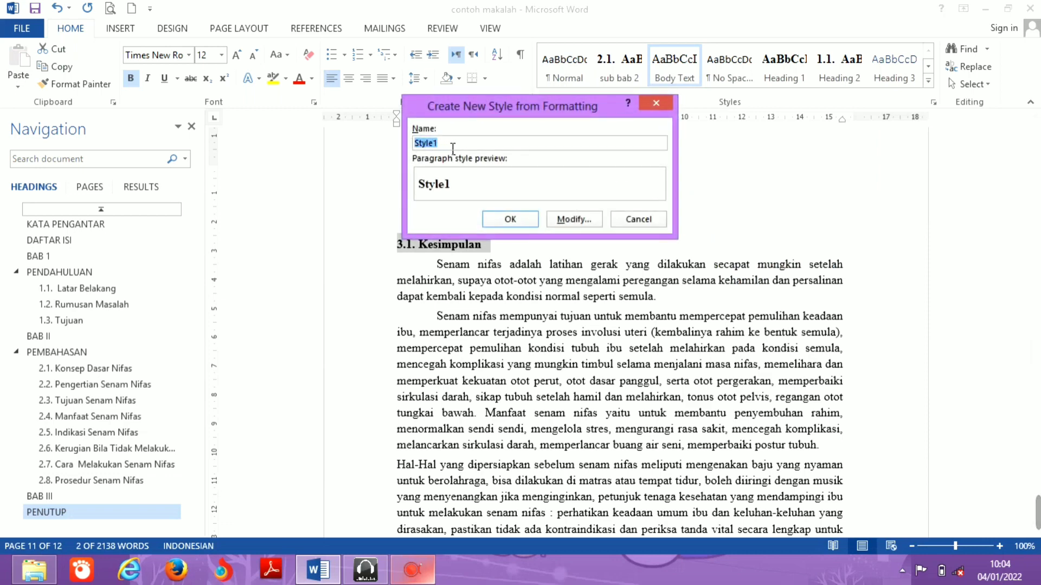
{"action": "type", "text": "sub bab 3"}
{"action": "left_click", "coordinate": [585, 219]}
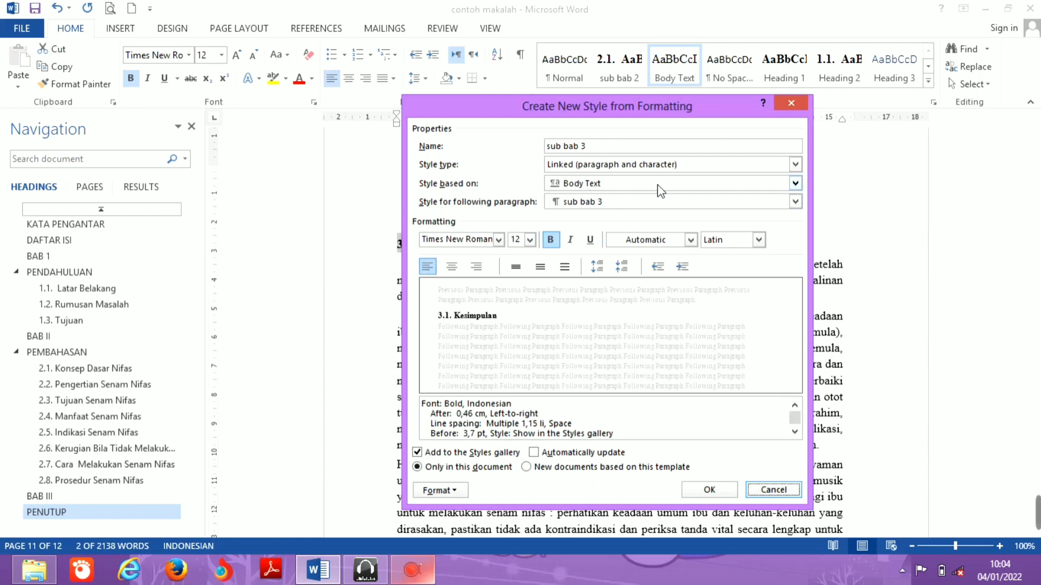
- Base the sub bab 3 style on Heading 3 and set its following paragraph style to Heading 3
{"action": "left_click", "coordinate": [796, 184]}
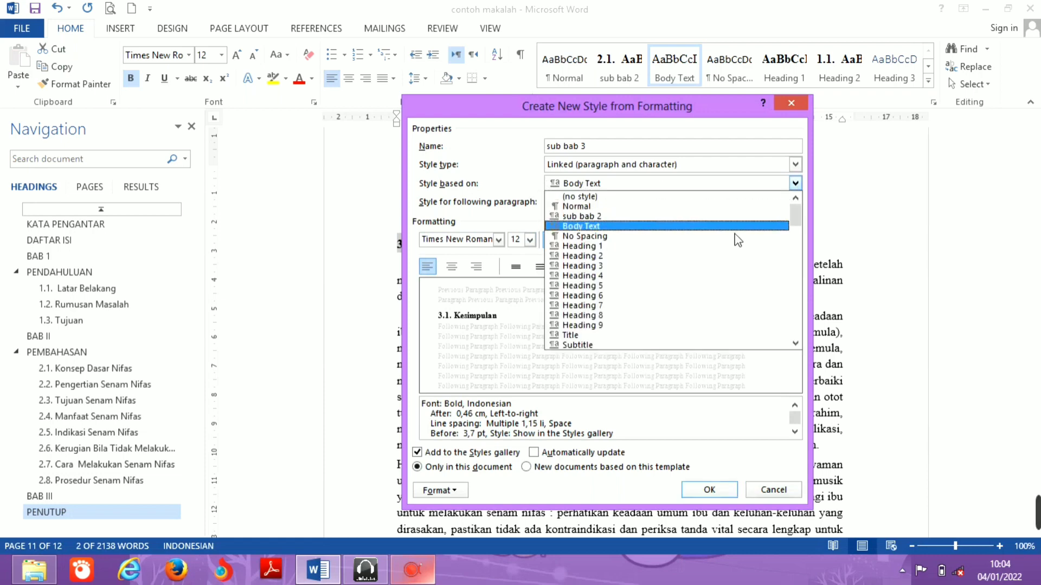
{"action": "left_click", "coordinate": [703, 266]}
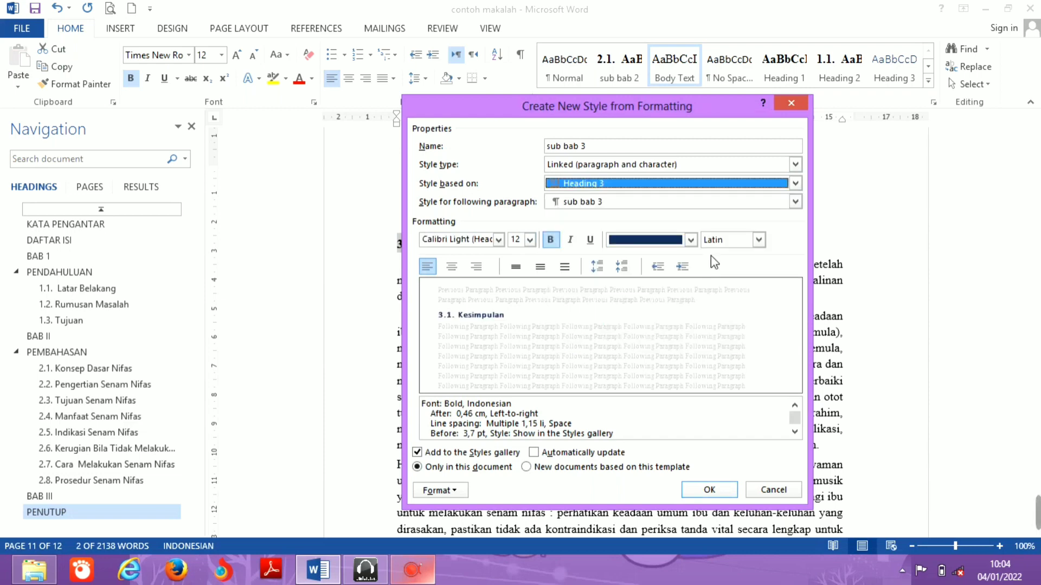
{"action": "left_click", "coordinate": [796, 202]}
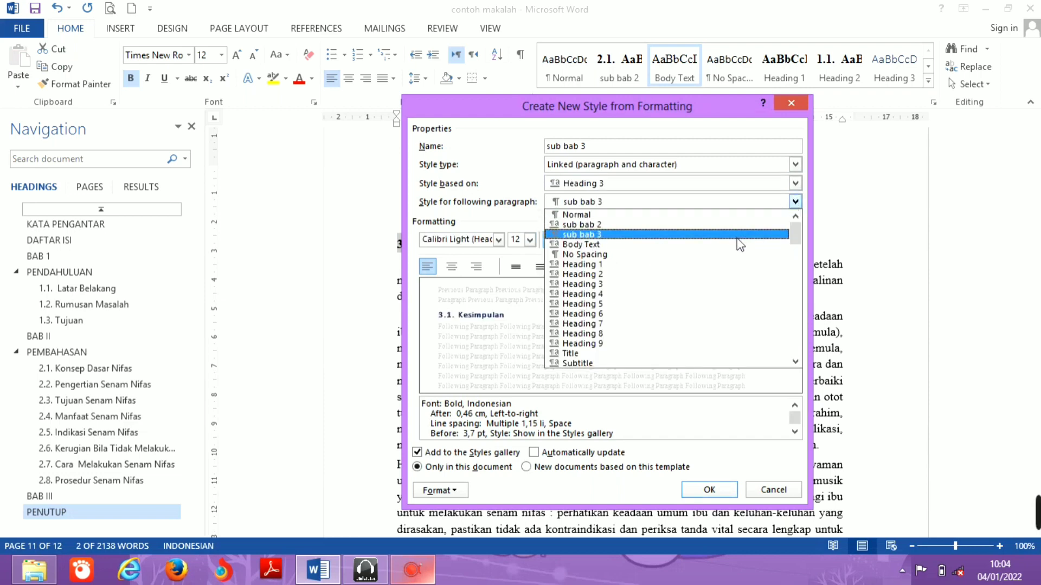
{"action": "left_click", "coordinate": [700, 285]}
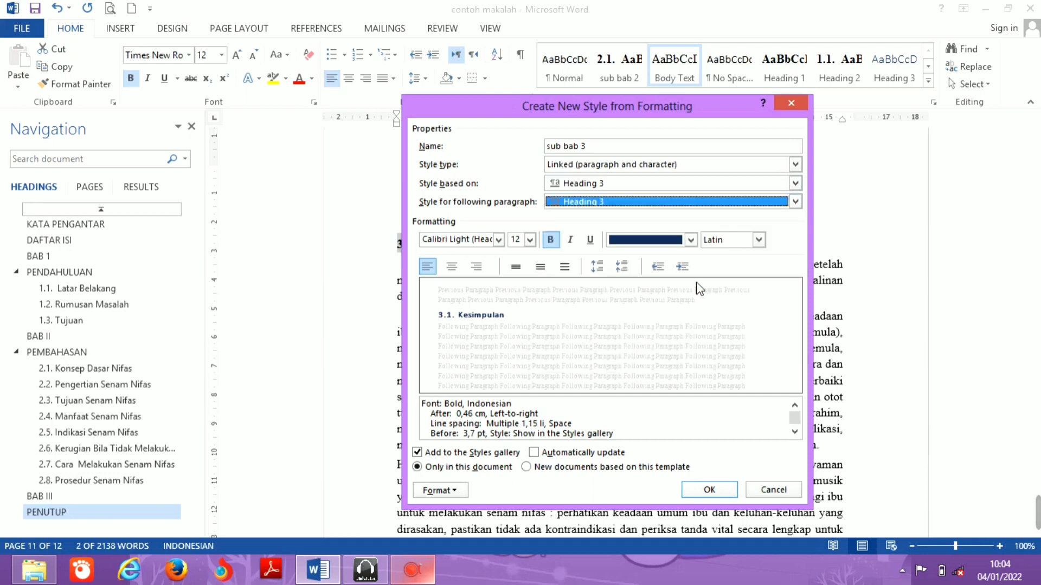
- Set the sub bab 3 style's font to Times New Roman with Automatic colour and save the style
{"action": "left_click", "coordinate": [469, 244]}
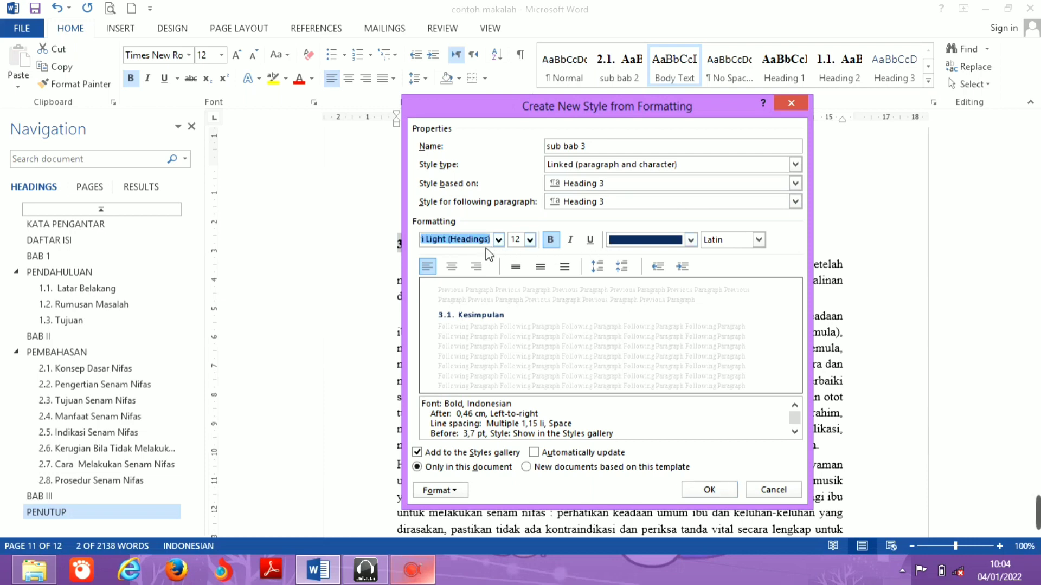
{"action": "type", "text": "Times New Roman"}
{"action": "key", "text": "Return"}
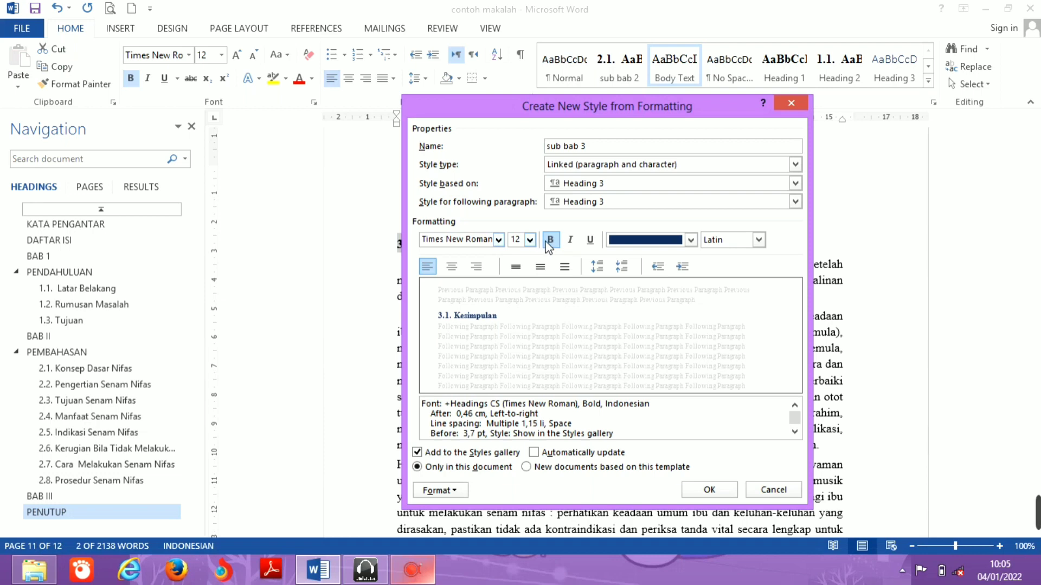
{"action": "left_click", "coordinate": [691, 239]}
{"action": "left_click", "coordinate": [661, 257]}
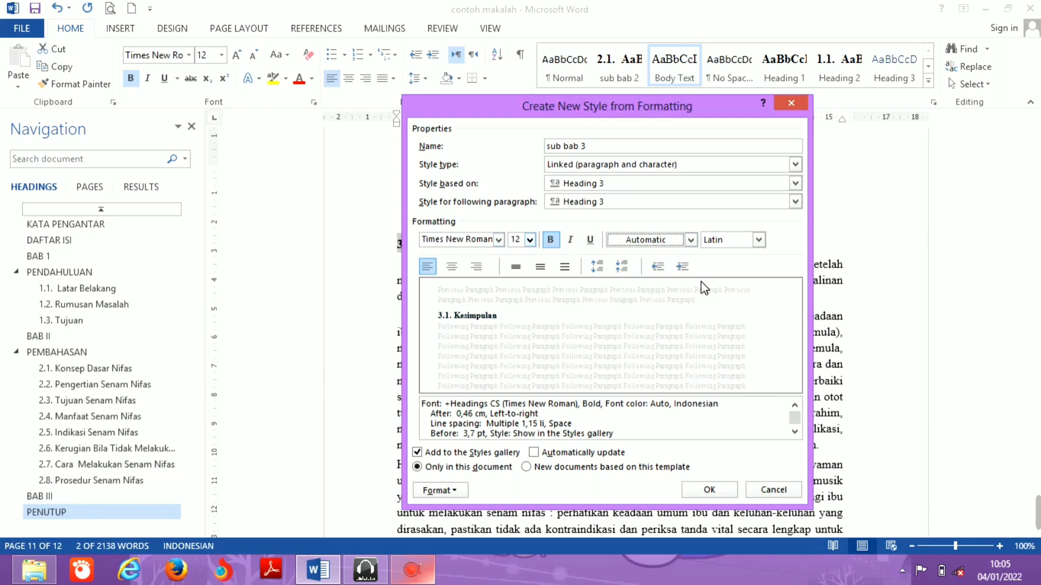
{"action": "left_click", "coordinate": [706, 490]}
{"action": "left_click", "coordinate": [684, 434]}
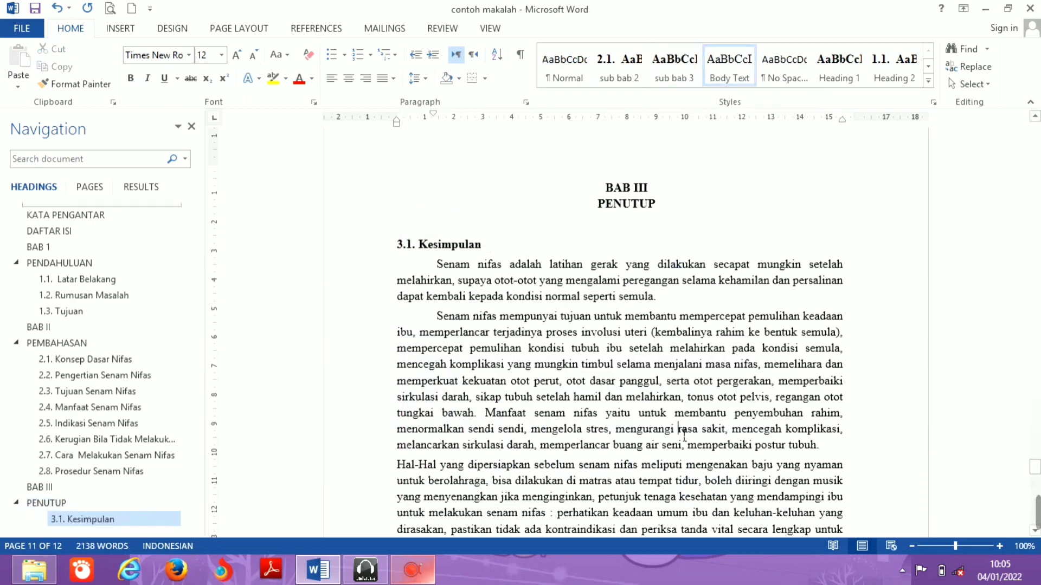
- Apply the sub bab 3 style to the subheading 3.2. Saran on page 11
{"action": "key", "text": "Down"}
{"action": "key", "text": "Down"}
{"action": "key", "text": "Down"}
{"action": "key", "text": "Down"}
{"action": "key", "text": "Down"}
{"action": "key", "text": "Down"}
{"action": "key", "text": "Down"}
{"action": "key", "text": "Down"}
{"action": "key", "text": "Down"}
{"action": "key", "text": "Down"}
{"action": "key", "text": "Down"}
{"action": "key", "text": "Down"}
{"action": "key", "text": "Down"}
{"action": "key", "text": "Down"}
{"action": "key", "text": "Down"}
{"action": "key", "text": "Down"}
{"action": "key", "text": "Down"}
{"action": "key", "text": "Down"}
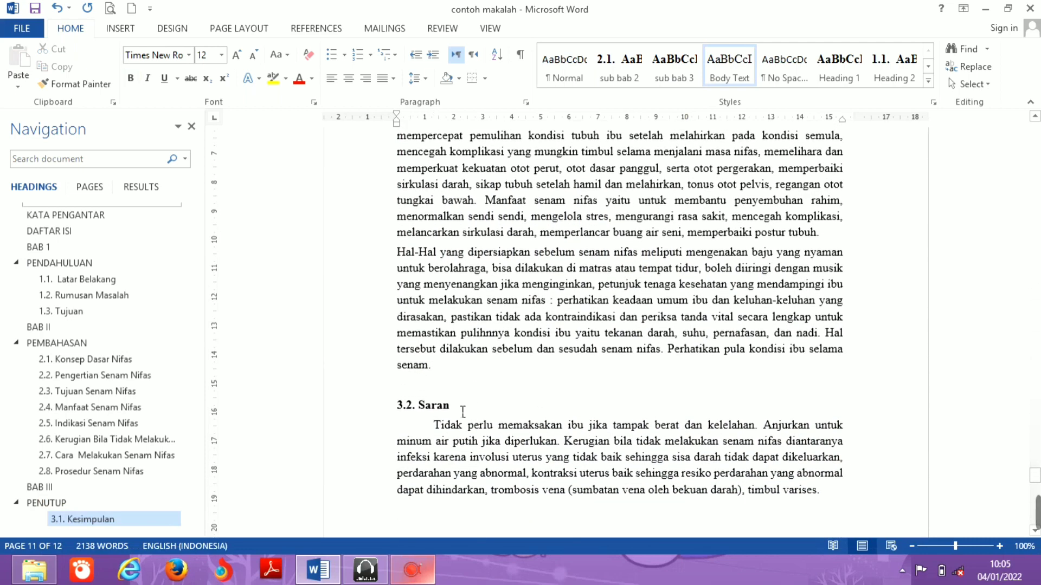
{"action": "left_click_drag", "start_coordinate": [463, 411], "coordinate": [395, 404]}
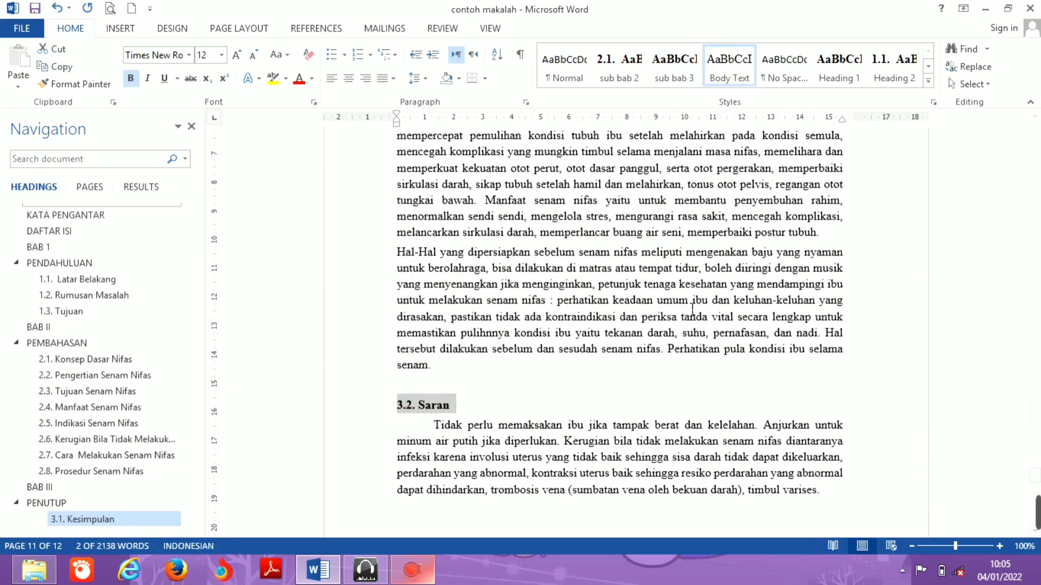
{"action": "left_click", "coordinate": [676, 82]}
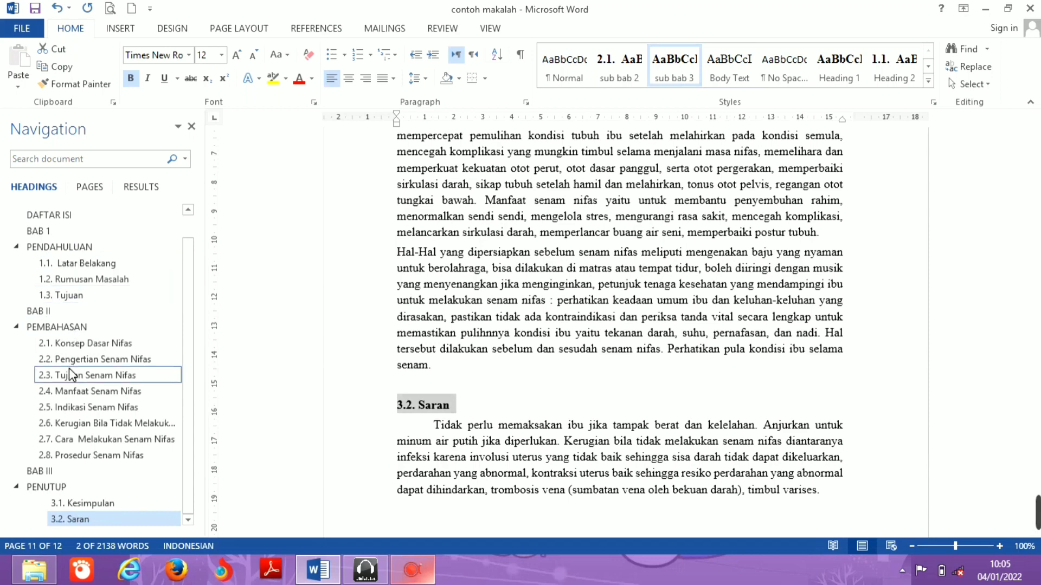
- Apply Heading 1 to the title DAFTAR PUSTAKA on page 12
{"action": "key", "text": "Down"}
{"action": "key", "text": "Down"}
{"action": "key", "text": "Down"}
{"action": "key", "text": "Down"}
{"action": "key", "text": "Down"}
{"action": "key", "text": "Down"}
{"action": "key", "text": "Down"}
{"action": "key", "text": "Down"}
{"action": "key", "text": "Down"}
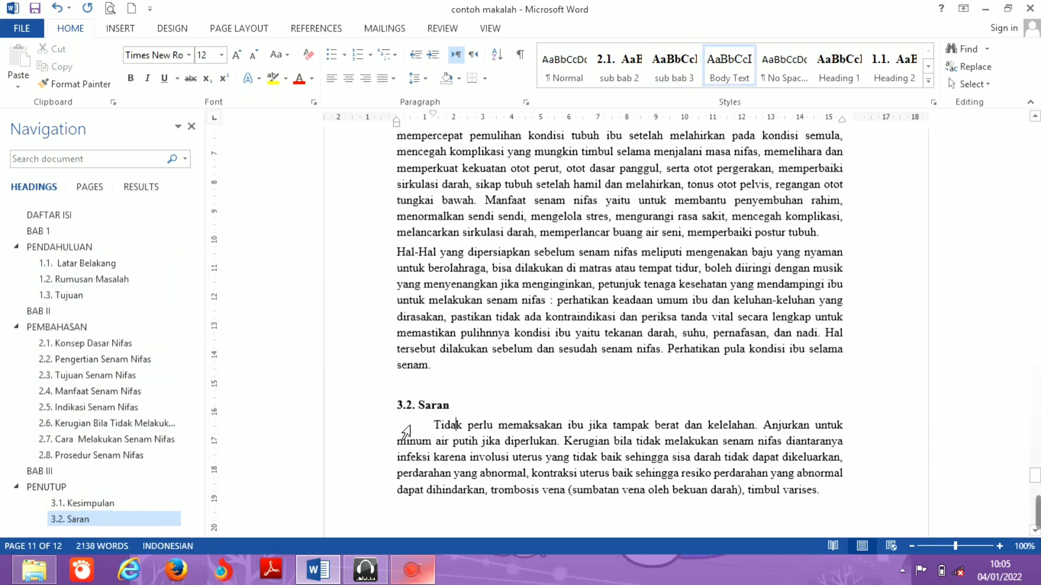
{"action": "key", "text": "Down"}
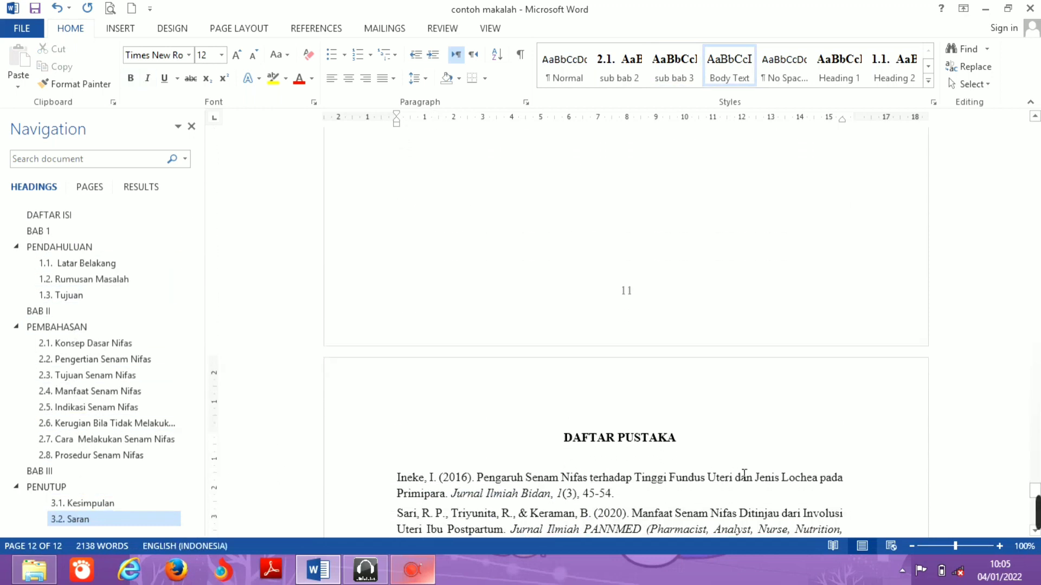
{"action": "left_click_drag", "start_coordinate": [700, 438], "coordinate": [580, 438]}
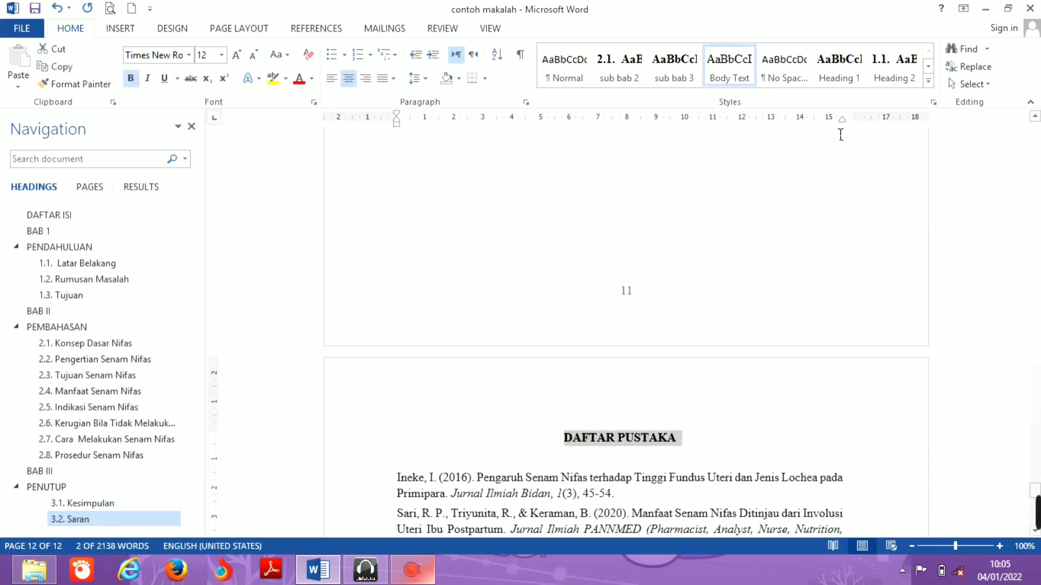
{"action": "left_click", "coordinate": [839, 73]}
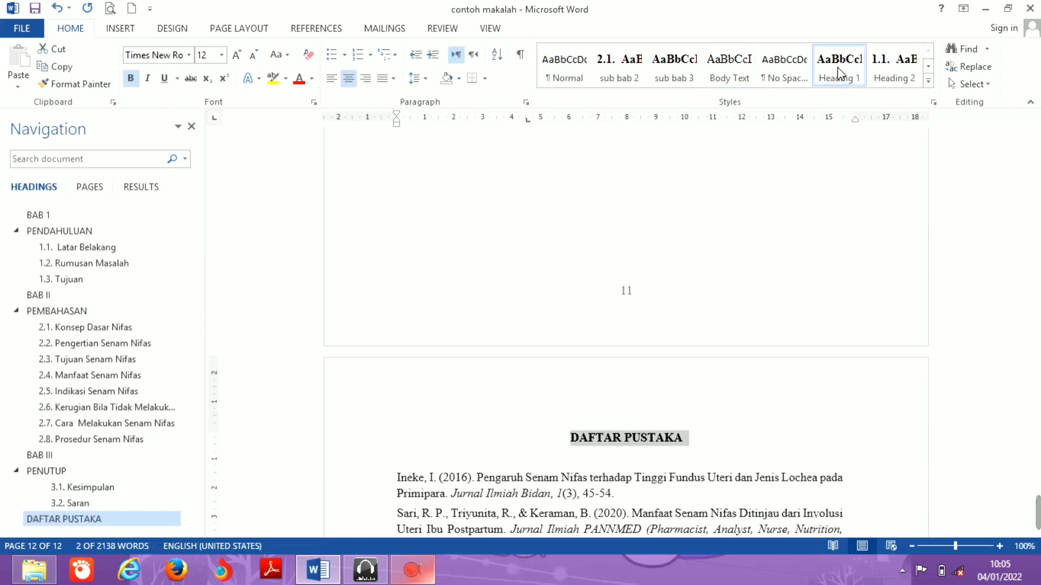
{"action": "left_click", "coordinate": [814, 298]}
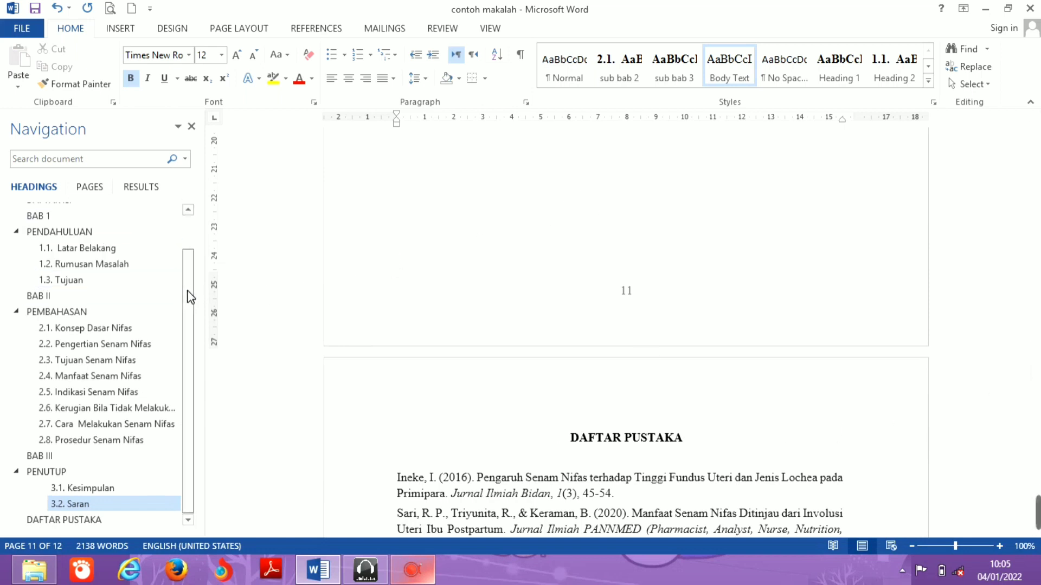
- Check the heading navigation by jumping to KATA PENGANTAR and PEMBAHASAN
{"action": "scroll", "coordinate": [186, 292], "scroll_direction": "up", "scroll_amount": 2}
{"action": "scroll", "coordinate": [187, 247], "scroll_direction": "up", "scroll_amount": 1}
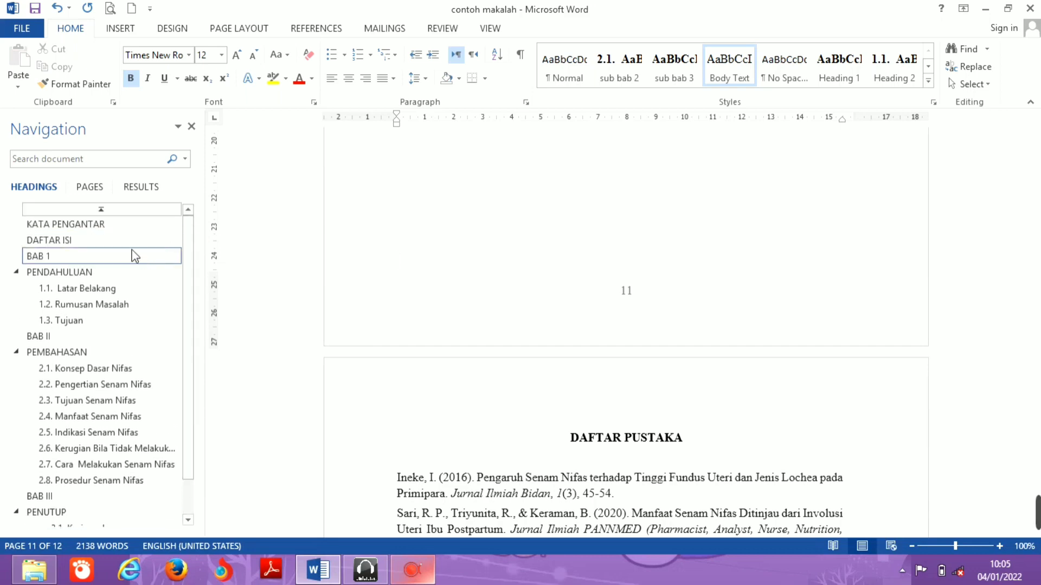
{"action": "left_click", "coordinate": [124, 226]}
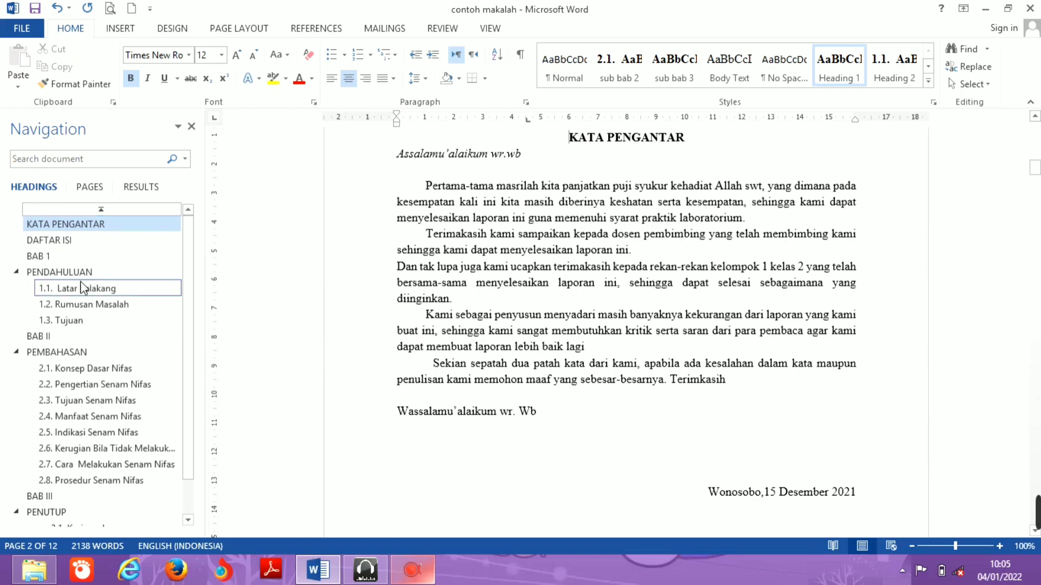
{"action": "left_click", "coordinate": [94, 351]}
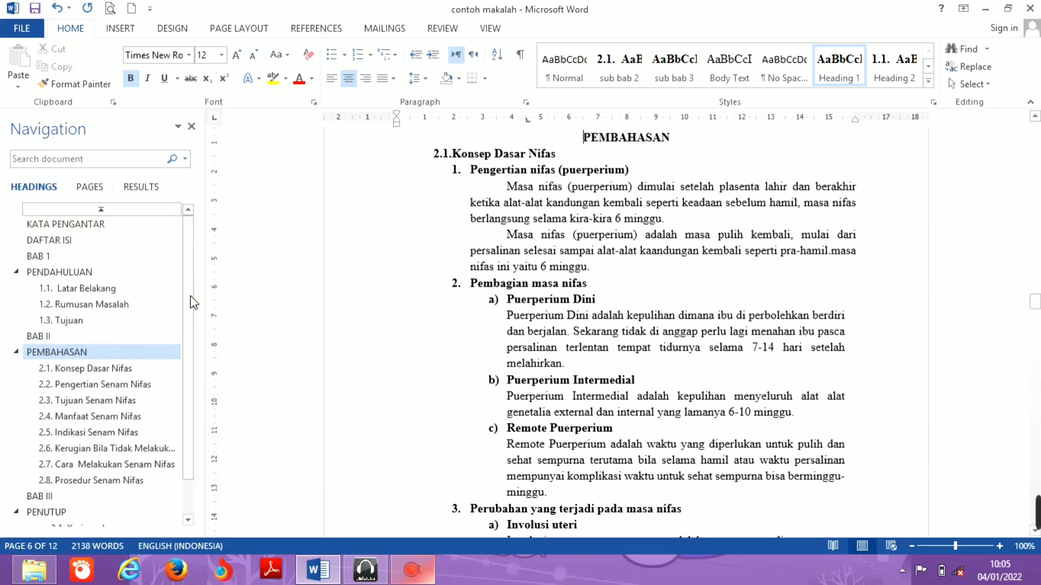
- Go to the DAFTAR ISI page and left-align the empty line below its title
{"action": "left_click", "coordinate": [133, 244]}
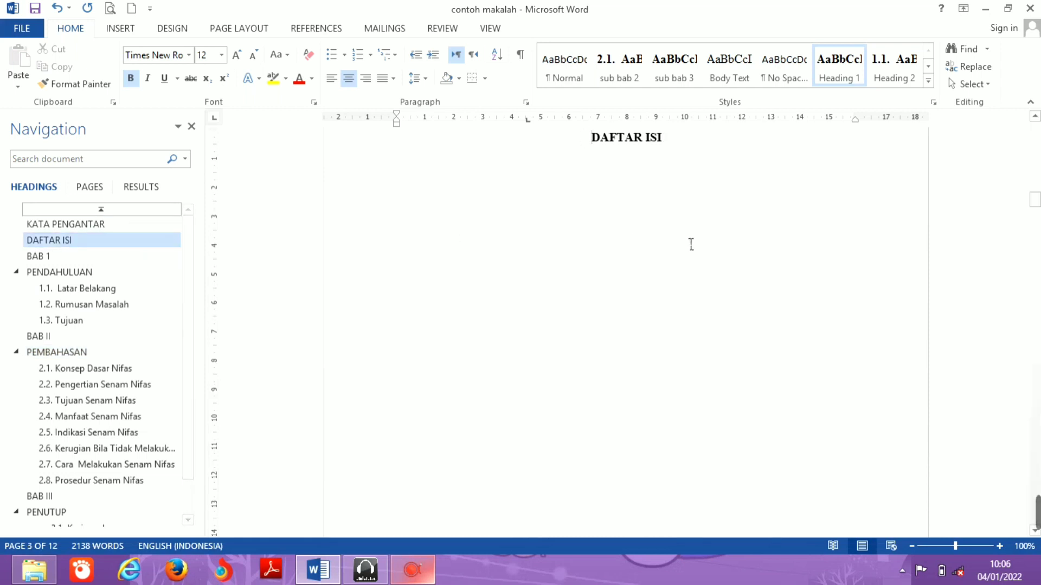
{"action": "left_click_drag", "start_coordinate": [1037, 209], "coordinate": [1035, 203]}
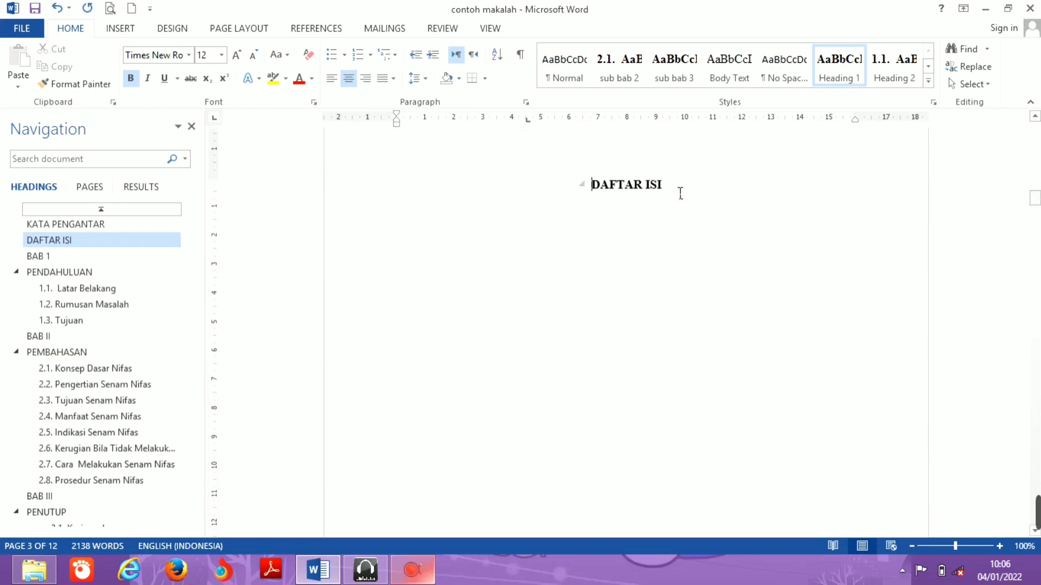
{"action": "left_click", "coordinate": [598, 239]}
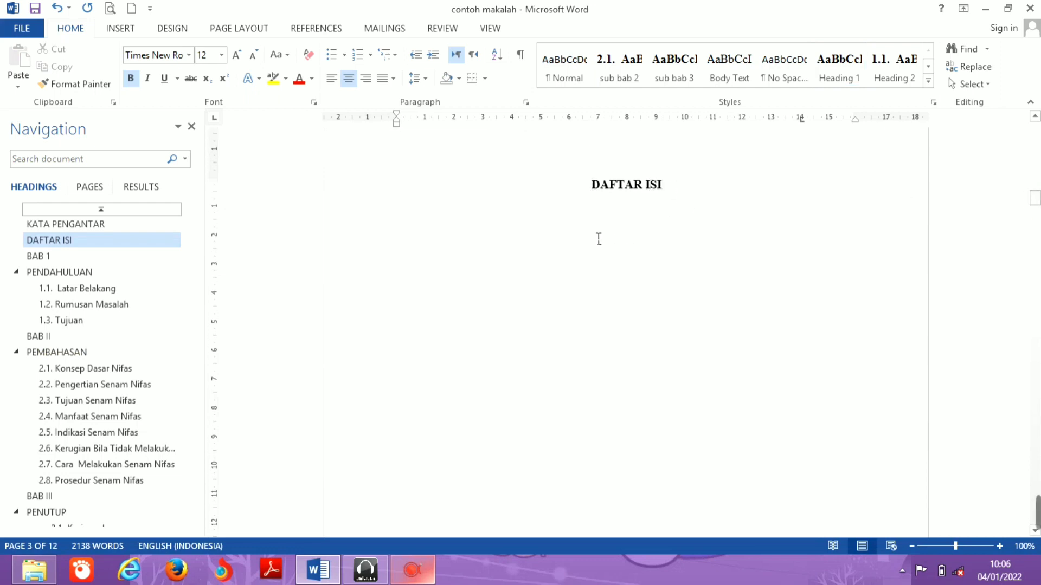
{"action": "key", "text": "ctrl+l"}
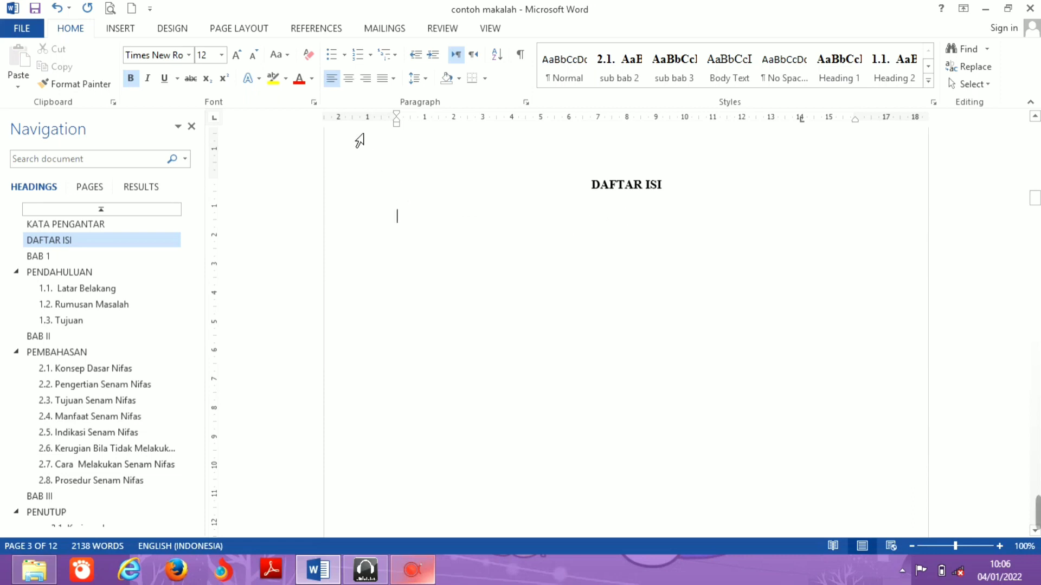
- Insert the built-in Automatic Table 1 table of contents on the empty line below the DAFTAR ISI title
{"action": "left_click", "coordinate": [328, 29]}
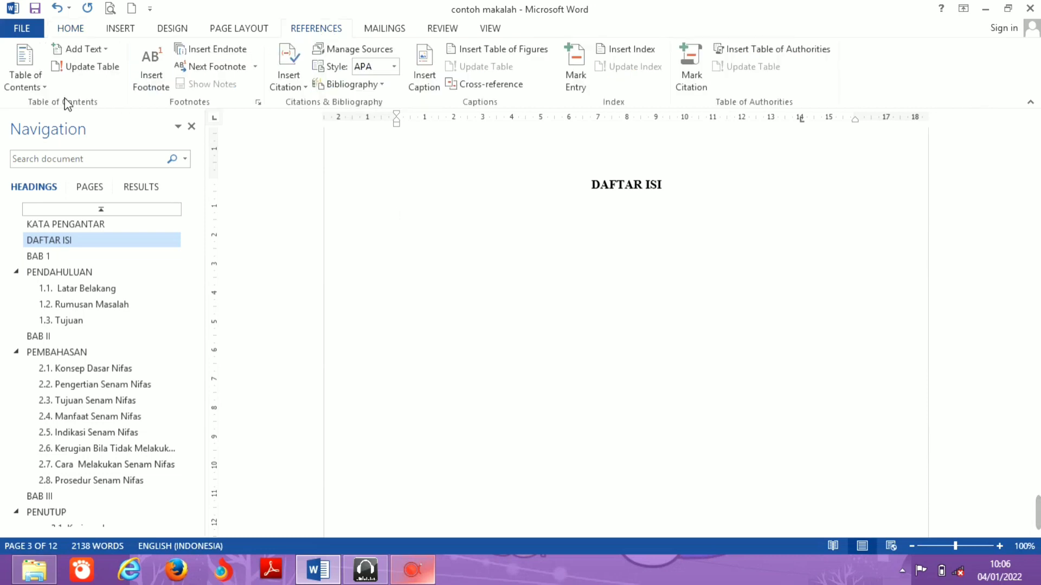
{"action": "left_click", "coordinate": [43, 91]}
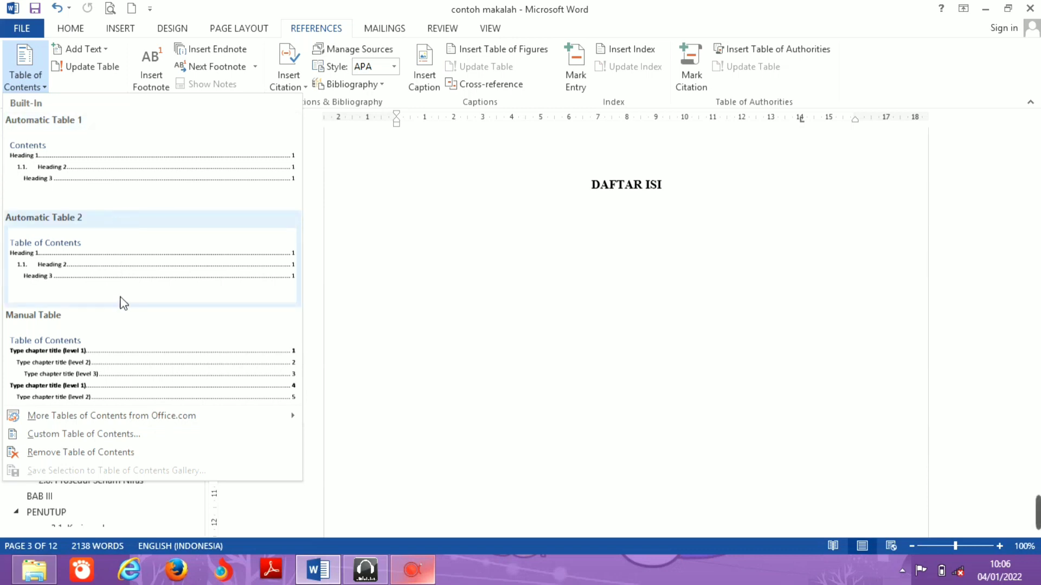
{"action": "left_click", "coordinate": [135, 176]}
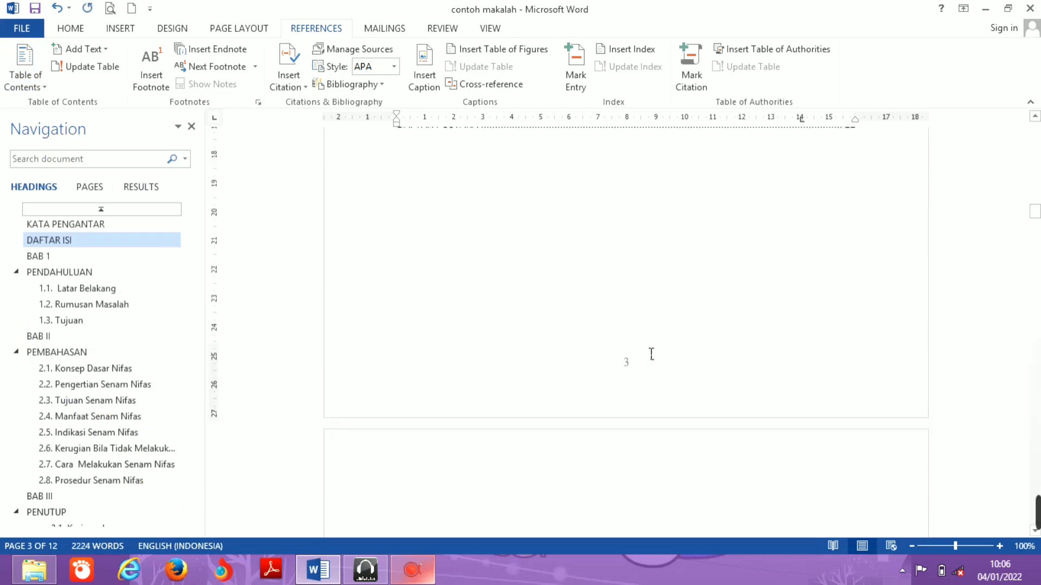
{"action": "left_click_drag", "start_coordinate": [1034, 214], "coordinate": [1034, 194]}
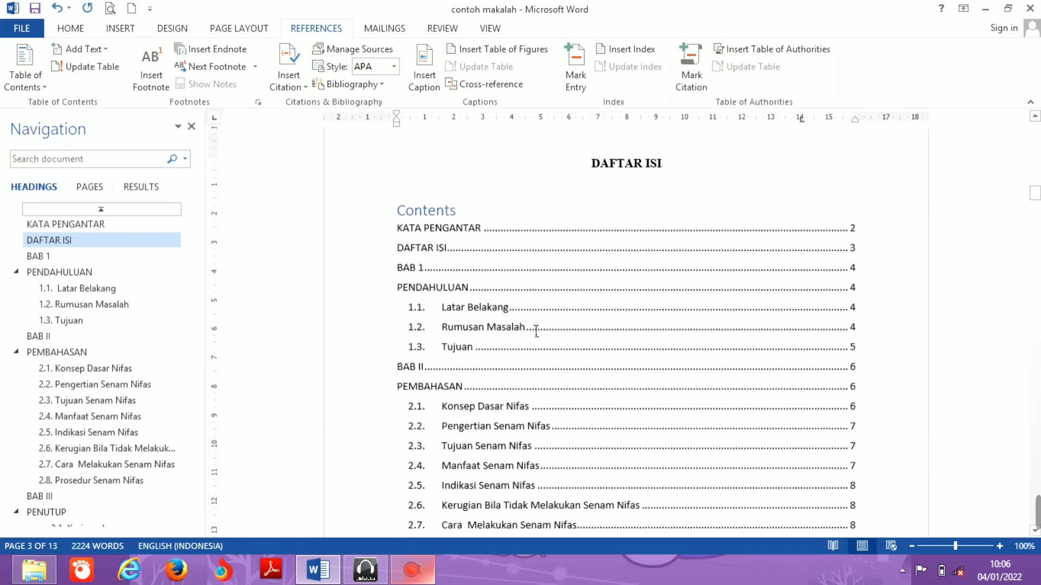
- Delete the "Contents" heading text above the entries of the inserted table of contents
{"action": "left_click", "coordinate": [652, 337]}
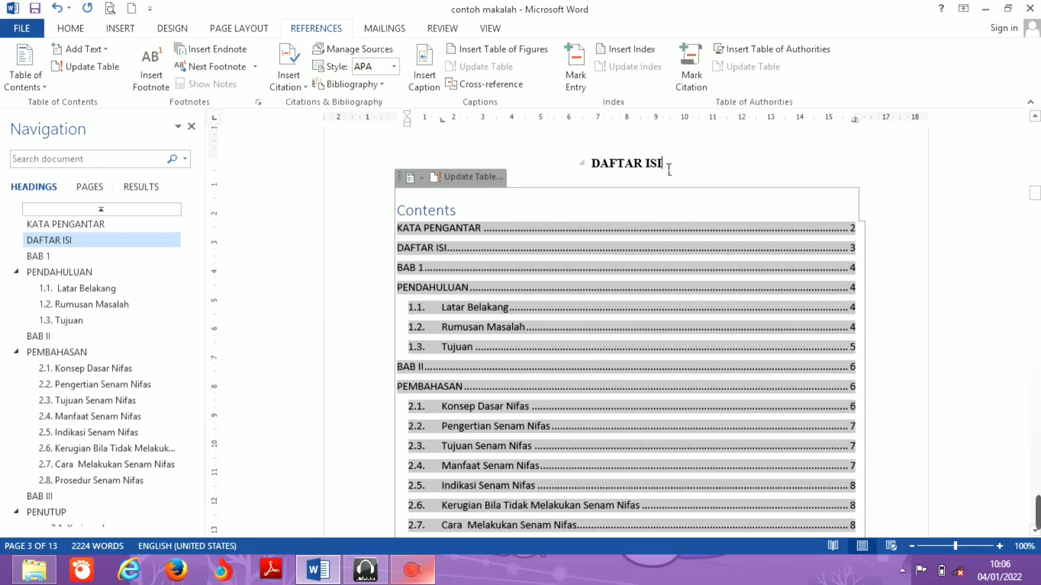
{"action": "left_click_drag", "start_coordinate": [668, 166], "coordinate": [622, 164]}
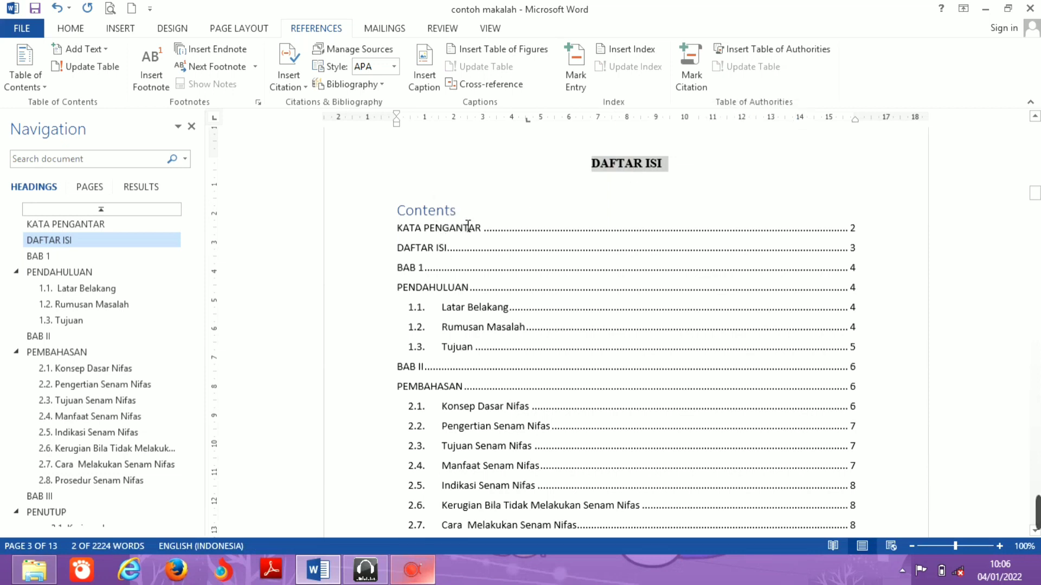
{"action": "left_click", "coordinate": [555, 215]}
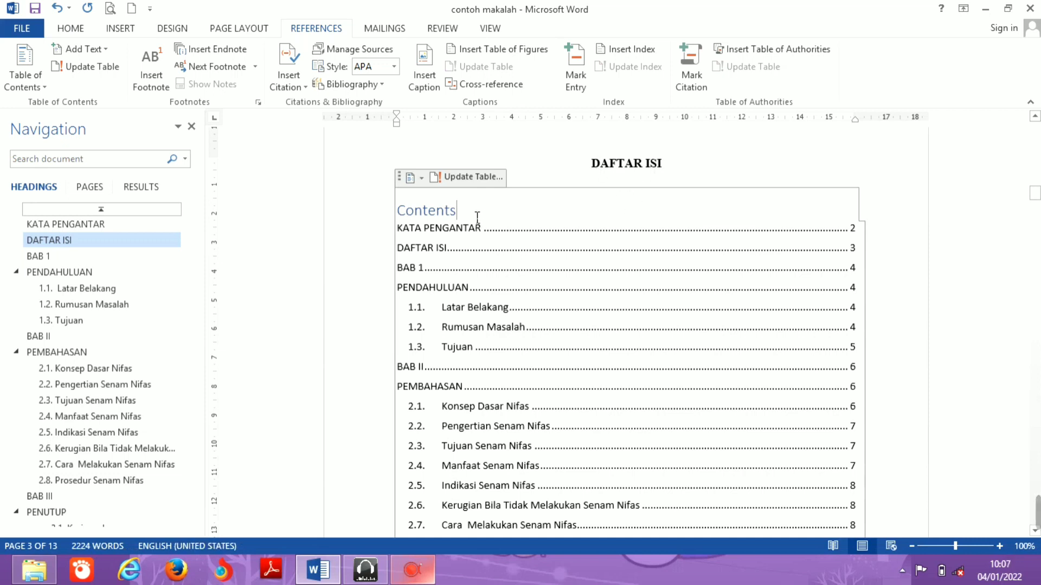
{"action": "key", "text": "BackSpace"}
{"action": "key", "text": "BackSpace"}
{"action": "key", "text": "BackSpace"}
{"action": "key", "text": "BackSpace"}
{"action": "key", "text": "BackSpace"}
{"action": "key", "text": "BackSpace"}
{"action": "key", "text": "BackSpace"}
{"action": "key", "text": "BackSpace"}
- Select all table of contents entries through DAFTAR PUSTAKA and set their font to Times New Roman
{"action": "left_click_drag", "start_coordinate": [409, 210], "coordinate": [451, 292]}
{"action": "scroll", "coordinate": [601, 525], "scroll_direction": "down", "scroll_amount": 3}
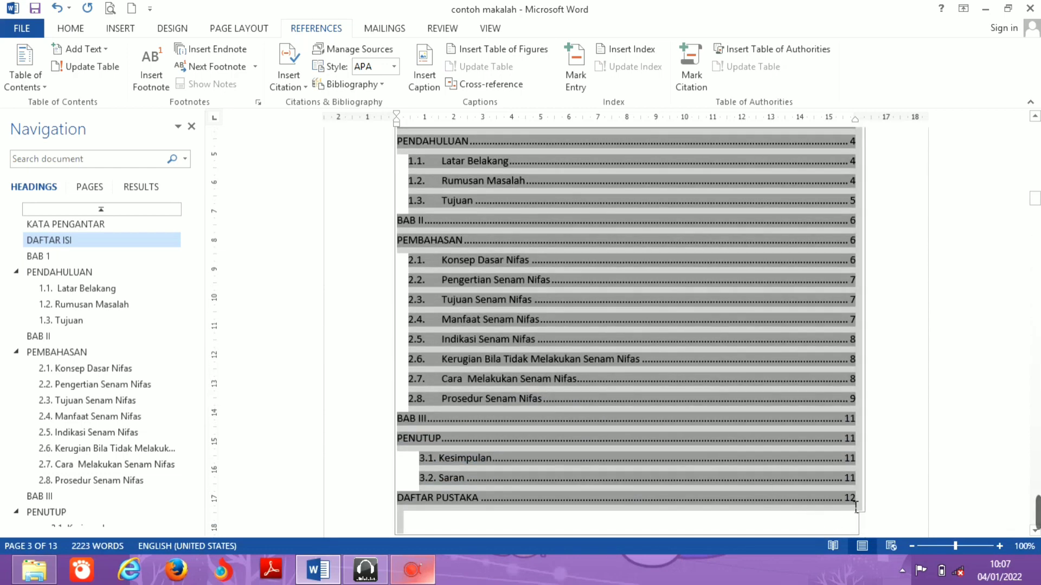
{"action": "left_click_drag", "start_coordinate": [856, 507], "coordinate": [849, 500]}
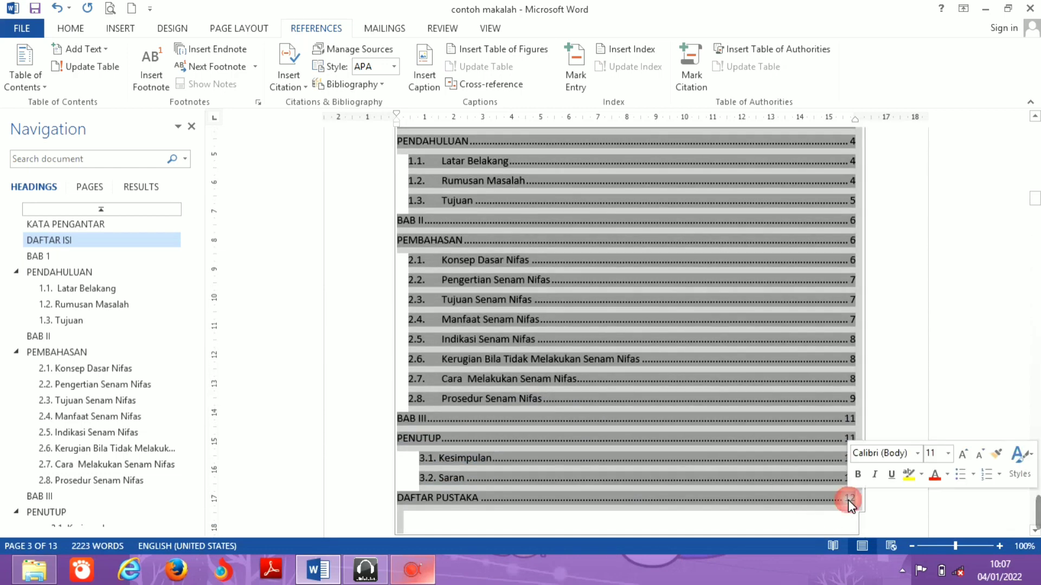
{"action": "left_click", "coordinate": [870, 459]}
{"action": "type", "text": "T"}
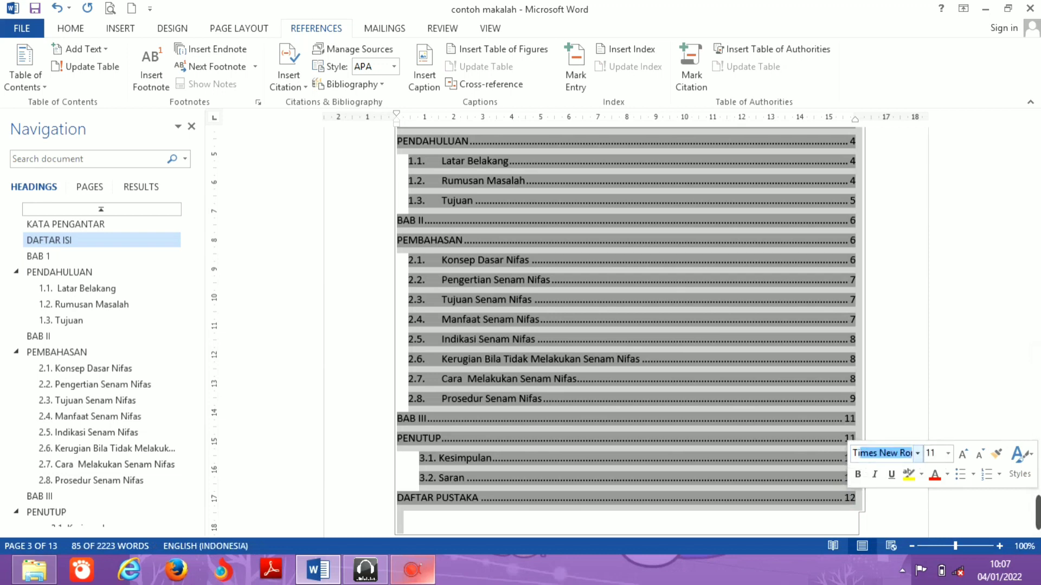
{"action": "type", "text": "im"}
{"action": "key", "text": "Return"}
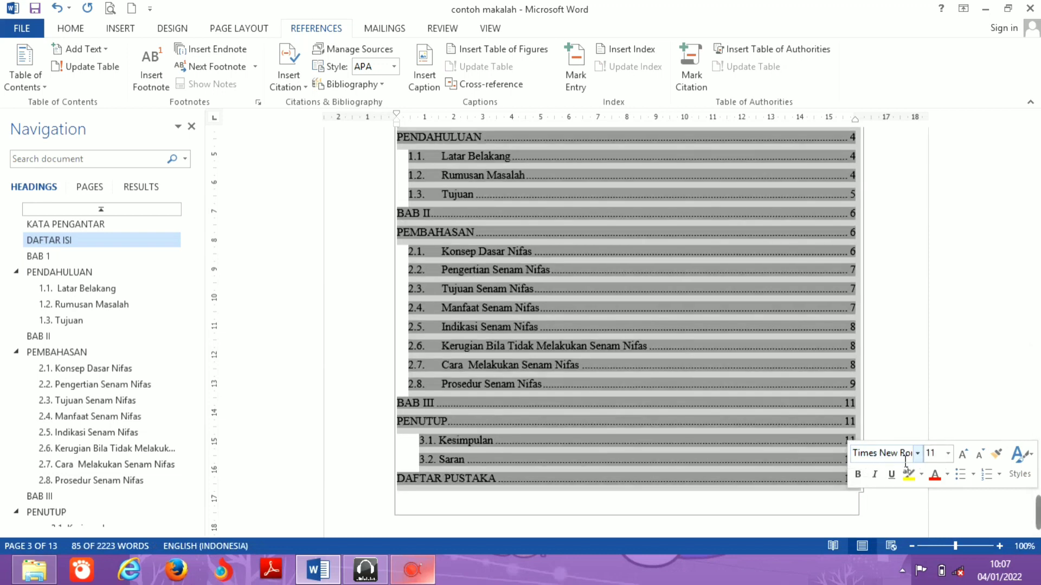
- Set the selected table of contents entries to font size 12 with Automatic font colour, then deselect them
{"action": "left_click", "coordinate": [938, 460]}
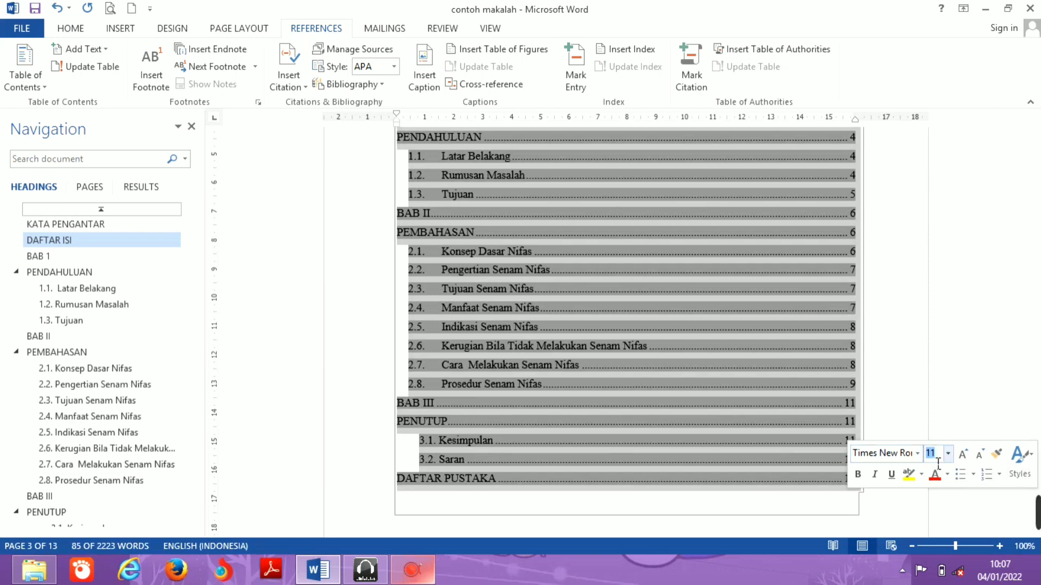
{"action": "type", "text": "10"}
{"action": "key", "text": "Return"}
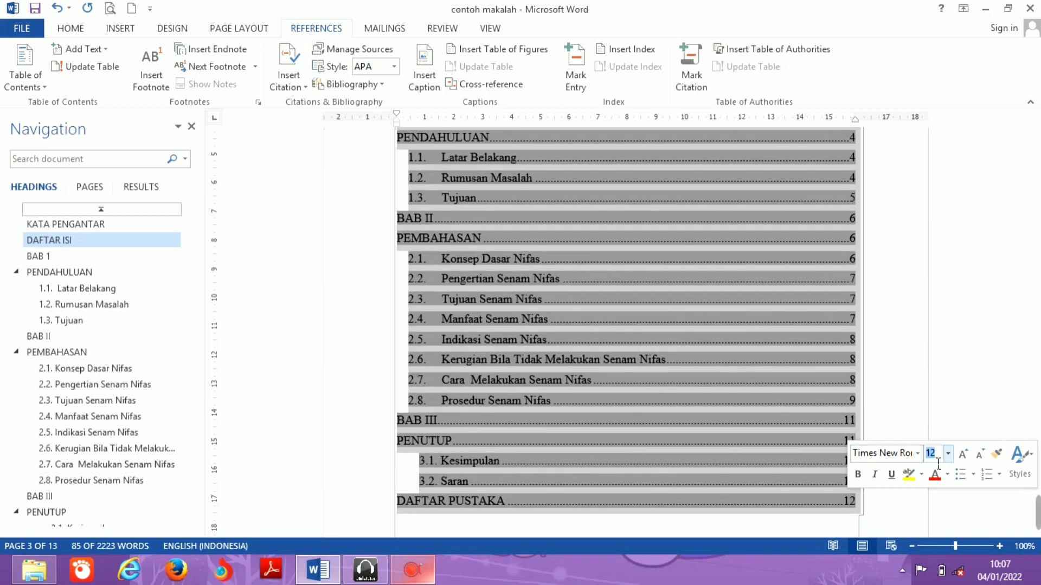
{"action": "left_click", "coordinate": [947, 476]}
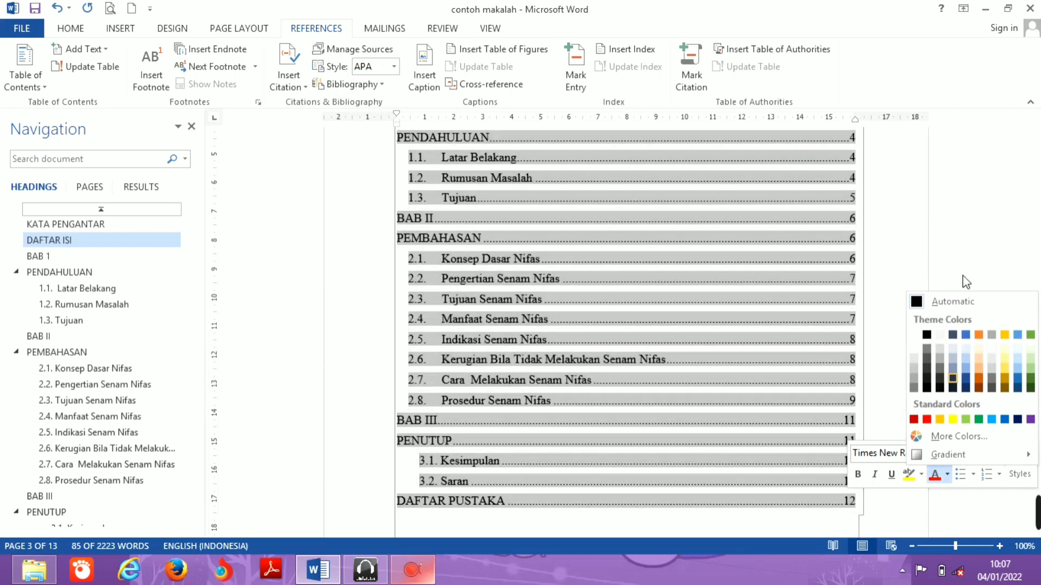
{"action": "left_click", "coordinate": [961, 302]}
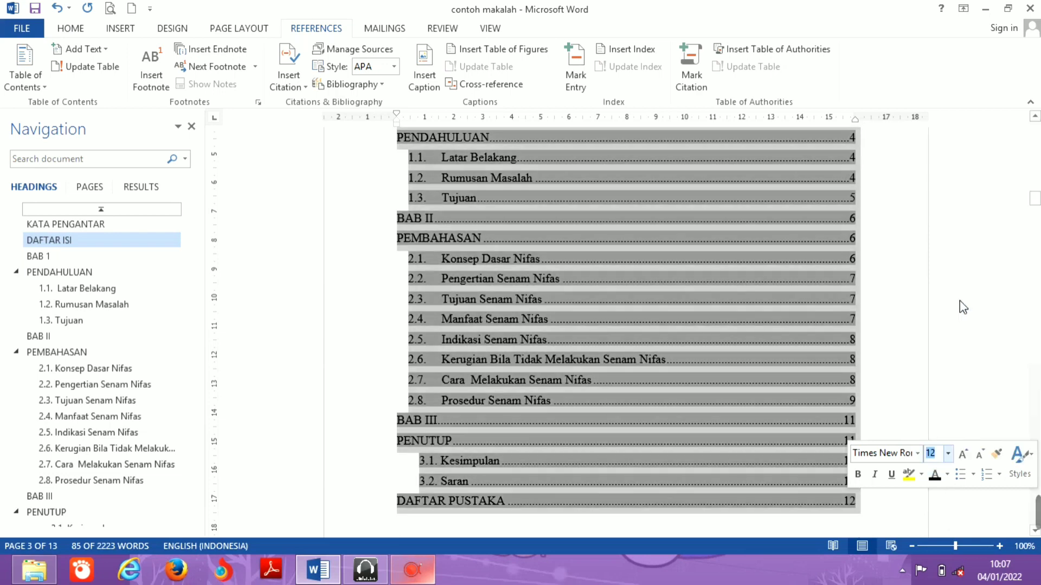
{"action": "left_click", "coordinate": [910, 298]}
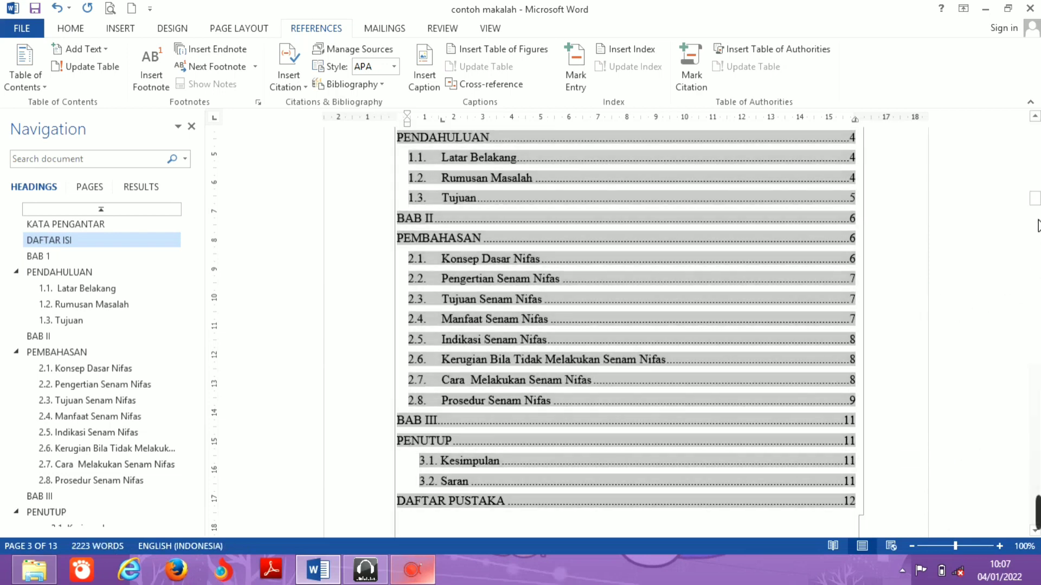
{"action": "left_click_drag", "start_coordinate": [1037, 205], "coordinate": [1037, 196]}
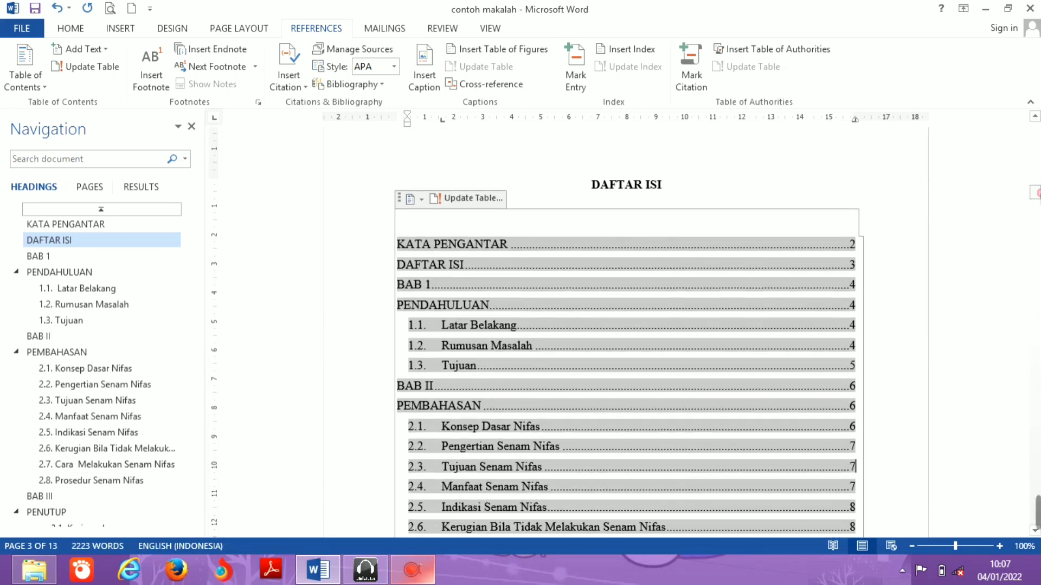
{"action": "left_click", "coordinate": [852, 177]}
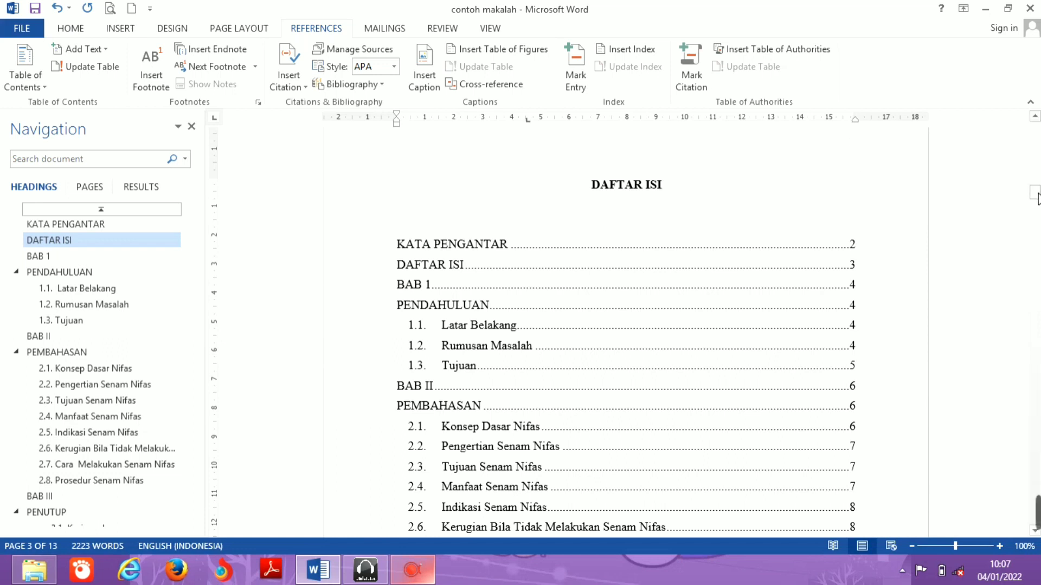
{"action": "mouse_move", "coordinate": [1037, 196]}
{"action": "left_mouse_down"}
{"action": "mouse_move", "coordinate": [1037, 225]}
{"action": "mouse_move", "coordinate": [1037, 199]}
{"action": "left_mouse_up"}
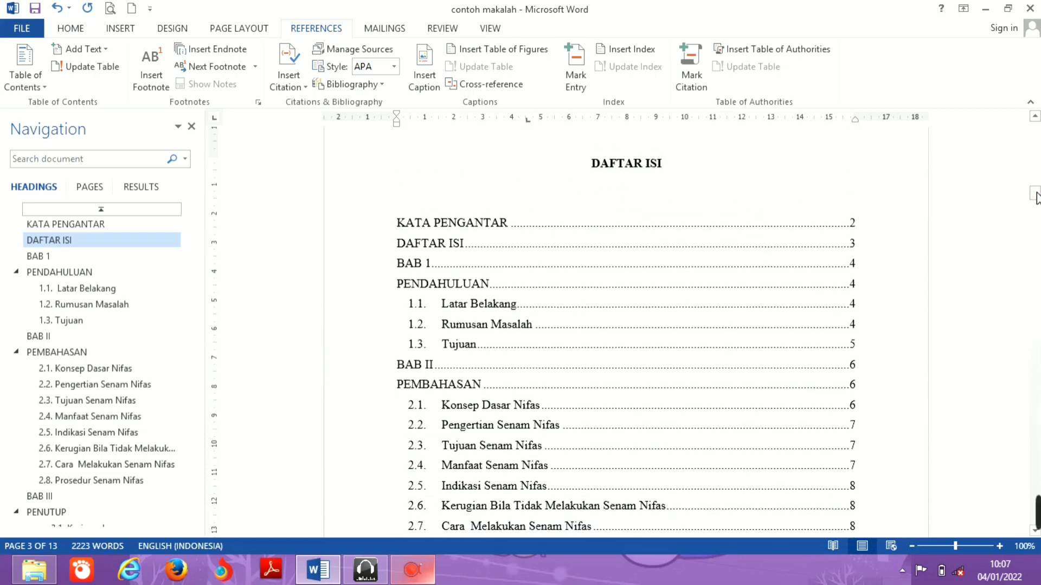